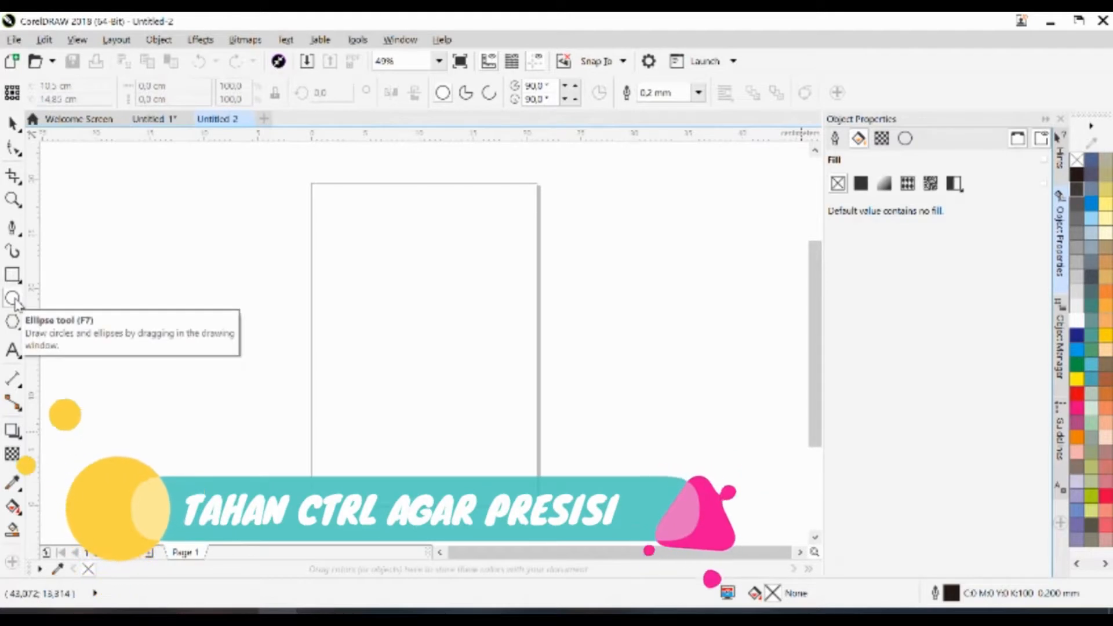
Draw a circle about 13.1 cm in diameter and centre it on the page
{"action": "left_click_drag", "start_coordinate": [354, 276], "coordinate": [470, 420]}
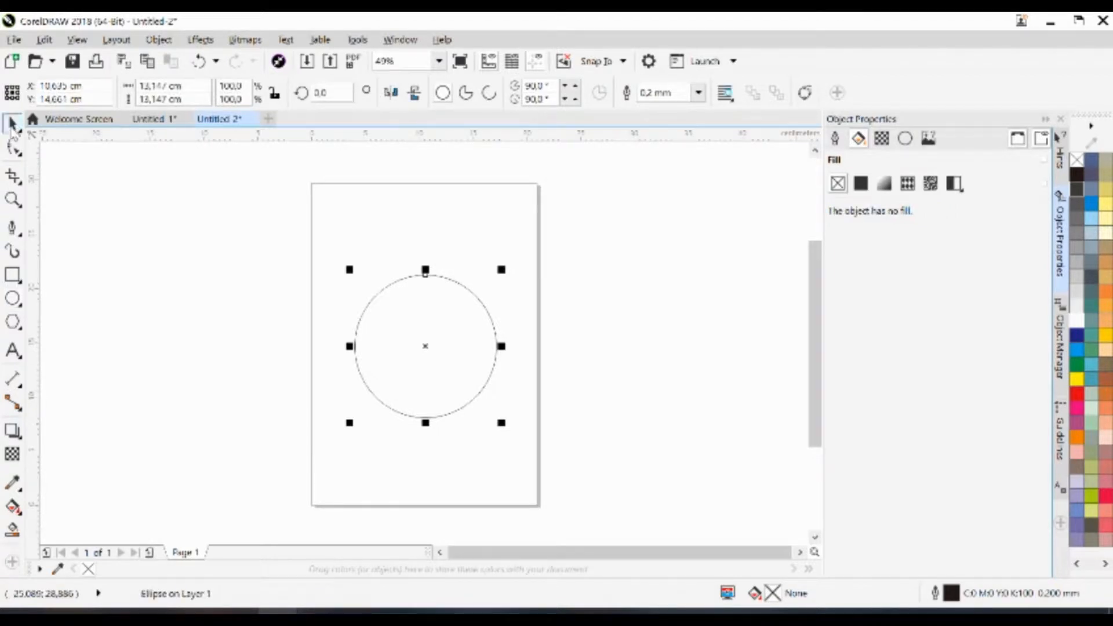
{"action": "left_click_drag", "start_coordinate": [463, 355], "coordinate": [457, 353]}
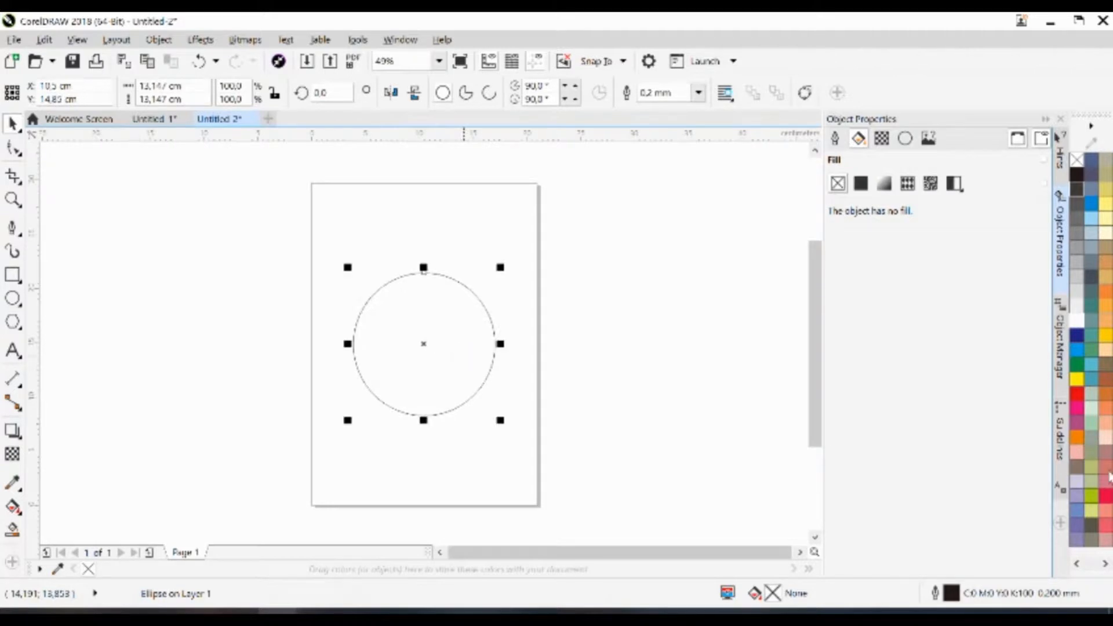
Give the circle a uniform green fill of C36 M2 Y85 K0 and remove its outline
{"action": "left_click", "coordinate": [1093, 497]}
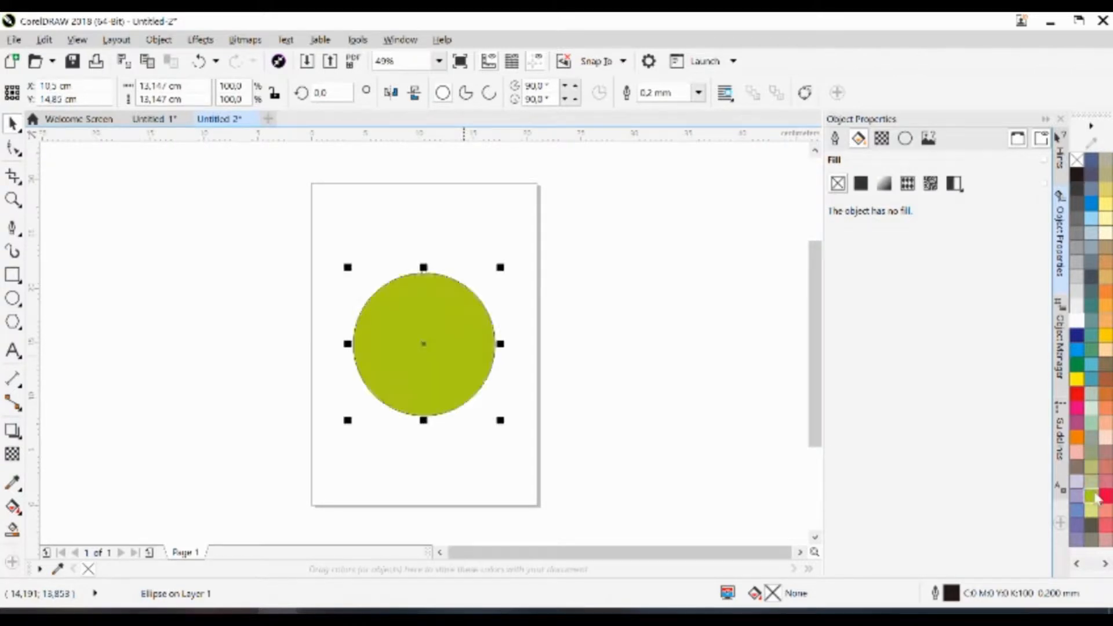
{"action": "left_click", "coordinate": [860, 186]}
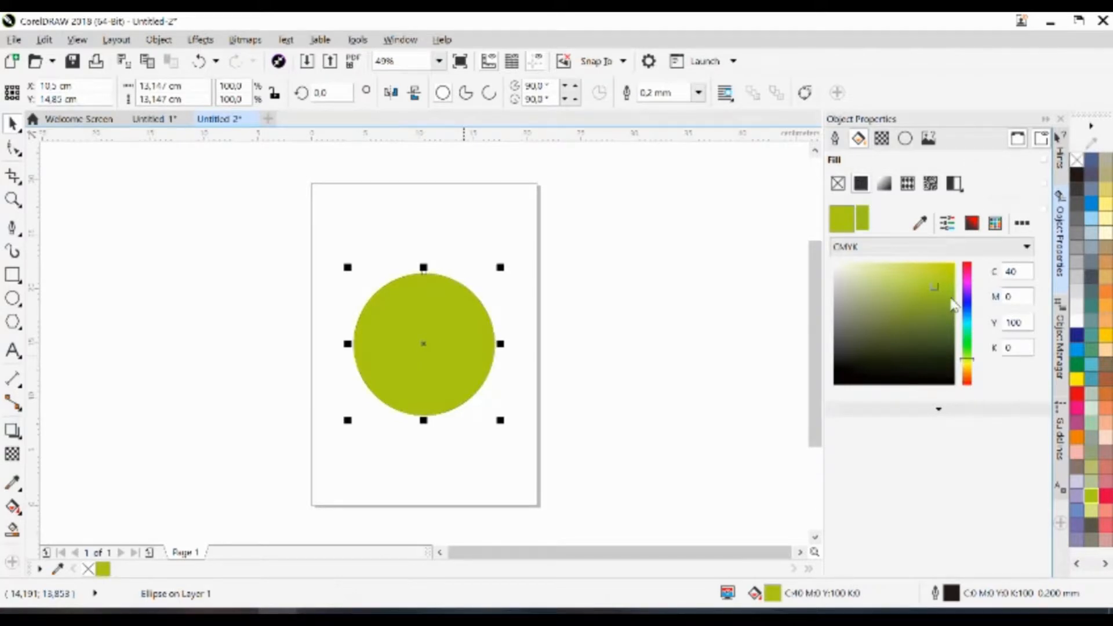
{"action": "left_click", "coordinate": [916, 285]}
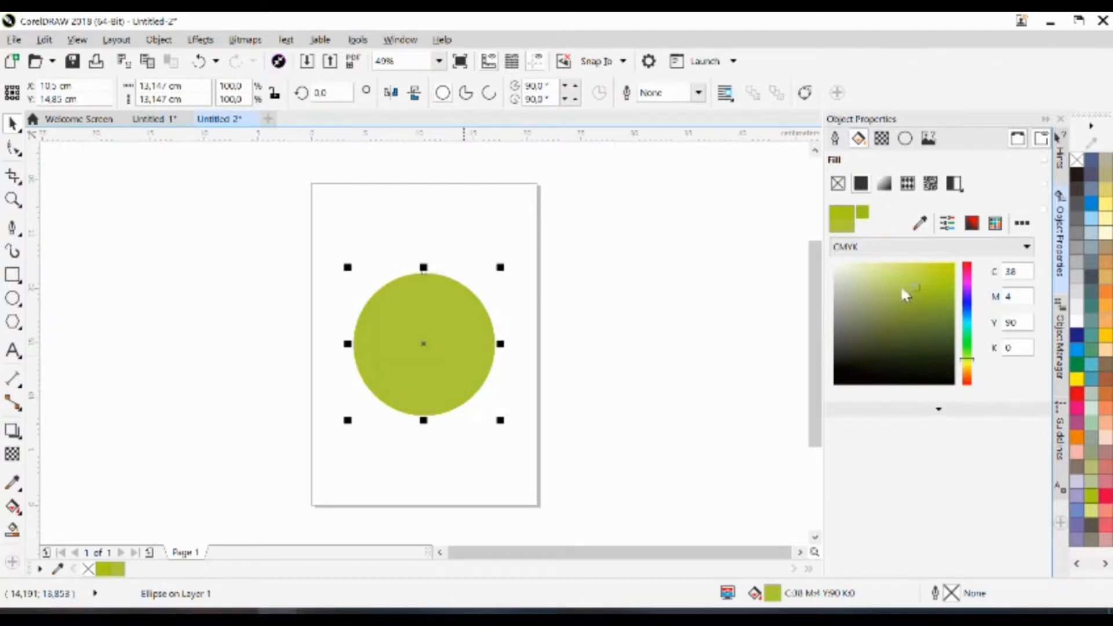
{"action": "left_click", "coordinate": [903, 287]}
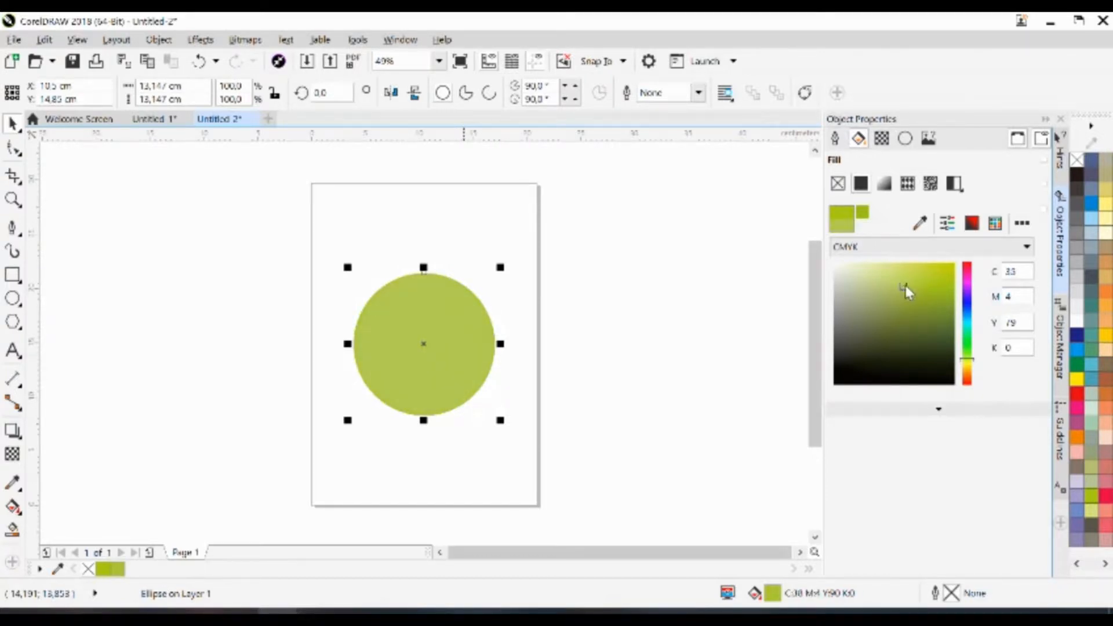
{"action": "left_click", "coordinate": [911, 284]}
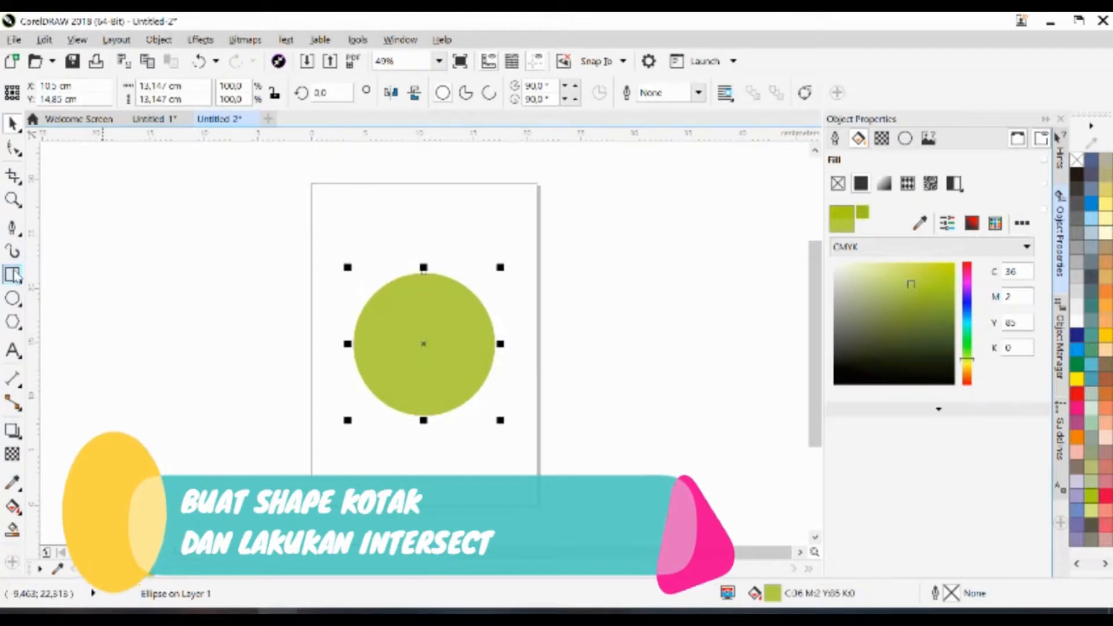
Place a vertical guideline through the circle's centre and draw a rectangle about 8.8 × 17.6 cm from it over the right half
{"action": "left_click_drag", "start_coordinate": [415, 359], "coordinate": [423, 360]}
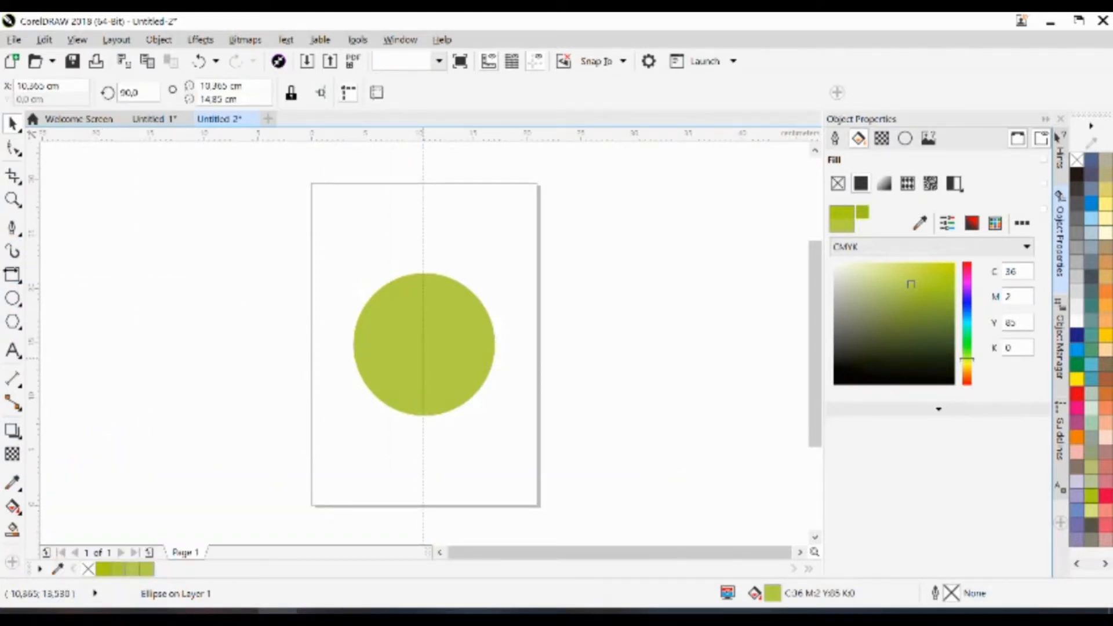
{"action": "left_click", "coordinate": [16, 281]}
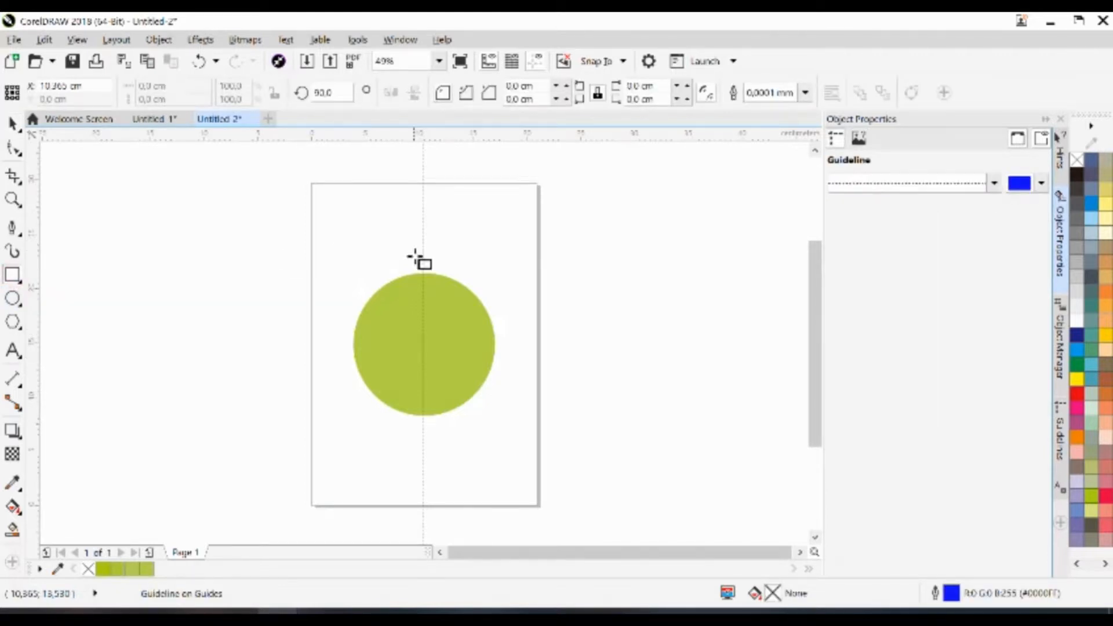
{"action": "mouse_move", "coordinate": [422, 250]}
{"action": "left_mouse_down"}
{"action": "mouse_move", "coordinate": [509, 445]}
{"action": "mouse_move", "coordinate": [517, 439]}
{"action": "left_mouse_up"}
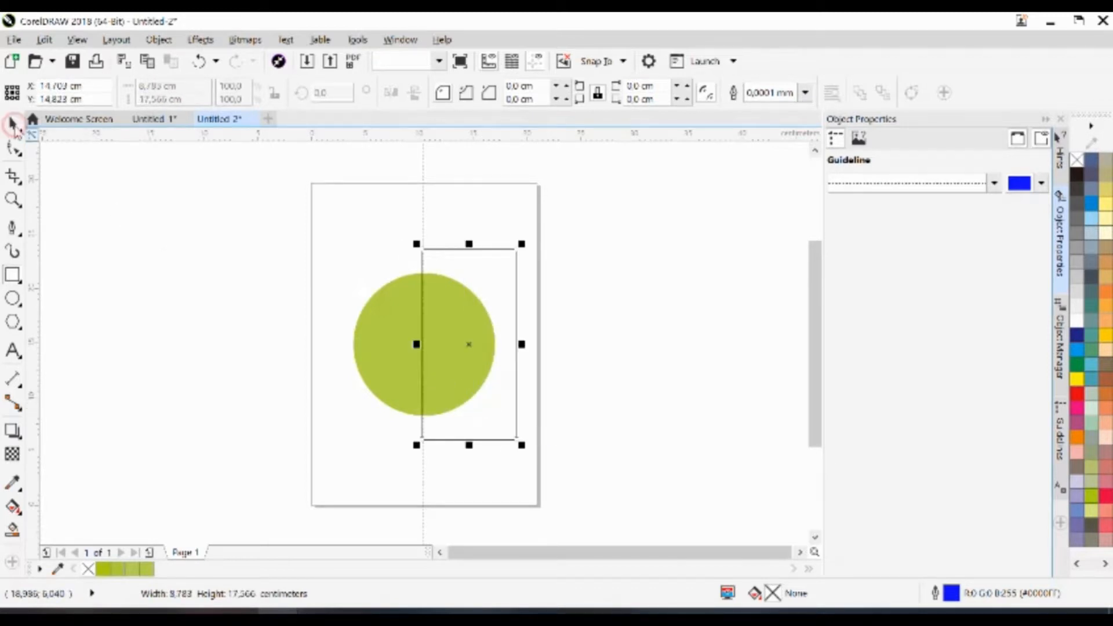
{"action": "left_click", "coordinate": [14, 123]}
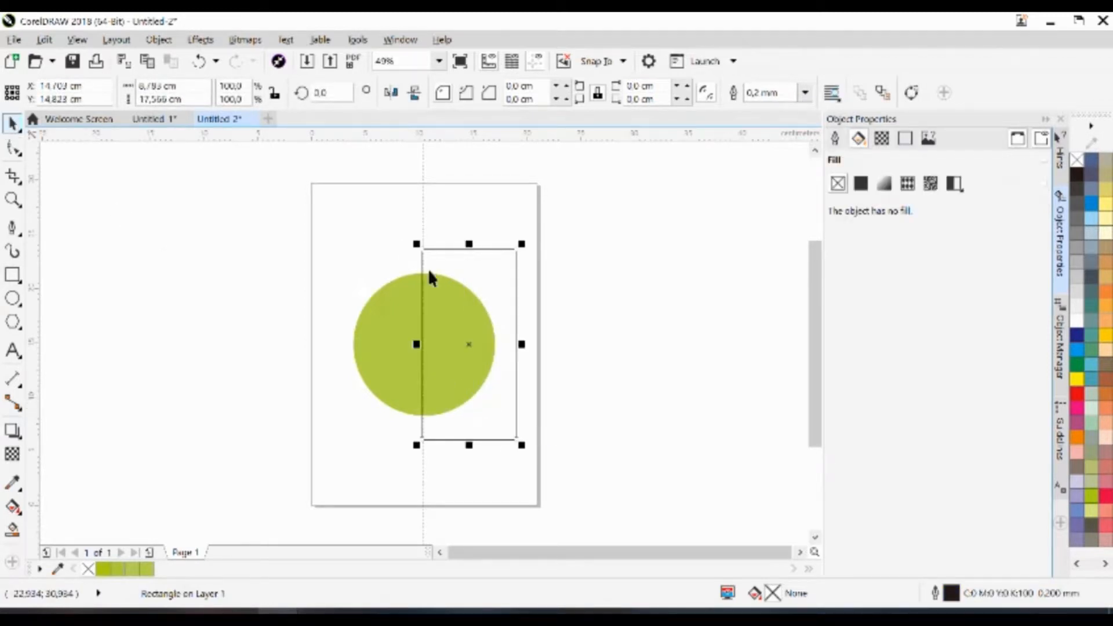
Move the rectangle over the circle's left half so its right edge sits on the vertical guideline
{"action": "left_click_drag", "start_coordinate": [467, 348], "coordinate": [374, 346]}
{"action": "key", "text": "Right"}
{"action": "key", "text": "Right"}
{"action": "key", "text": "Right"}
{"action": "key", "text": "Right"}
{"action": "key", "text": "Right"}
{"action": "key", "text": "Right"}
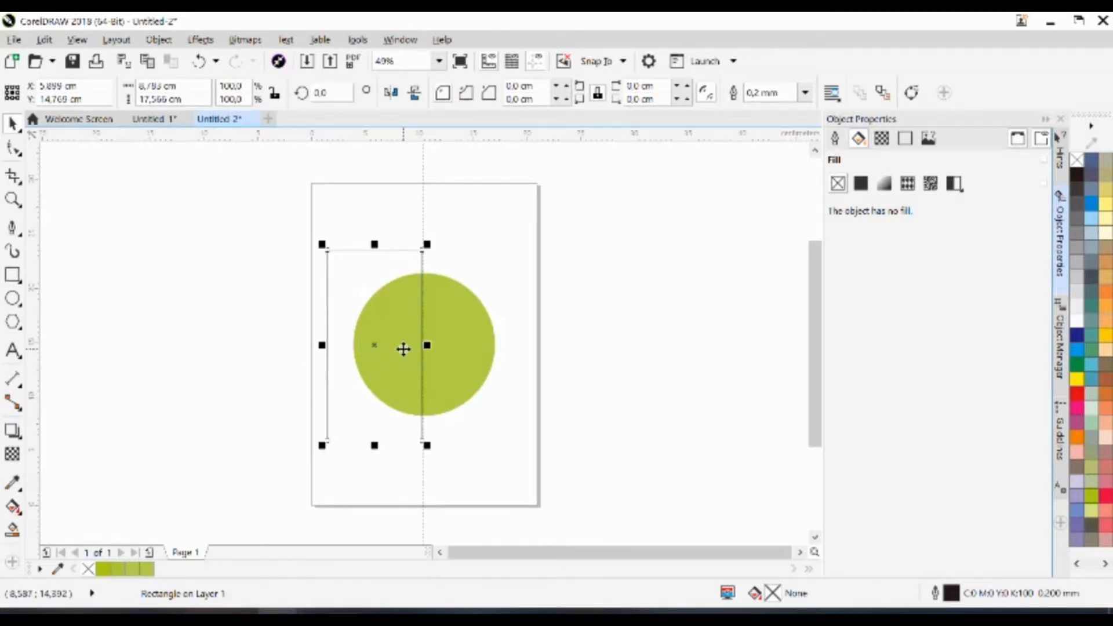
{"action": "key", "text": "Right"}
{"action": "key", "text": "Right"}
{"action": "key", "text": "Right"}
{"action": "key", "text": "Right"}
{"action": "key", "text": "Right"}
{"action": "key", "text": "Right"}
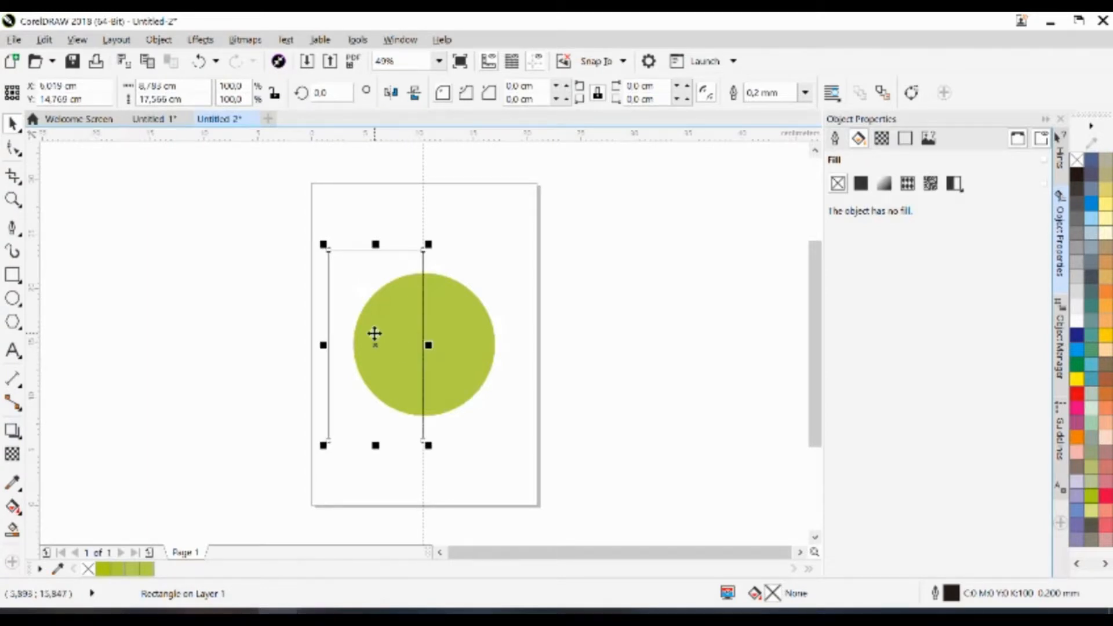
Intersect the rectangle with the circle to create a separate left half, and delete the rectangle
{"action": "left_click", "coordinate": [454, 322], "text": "shift"}
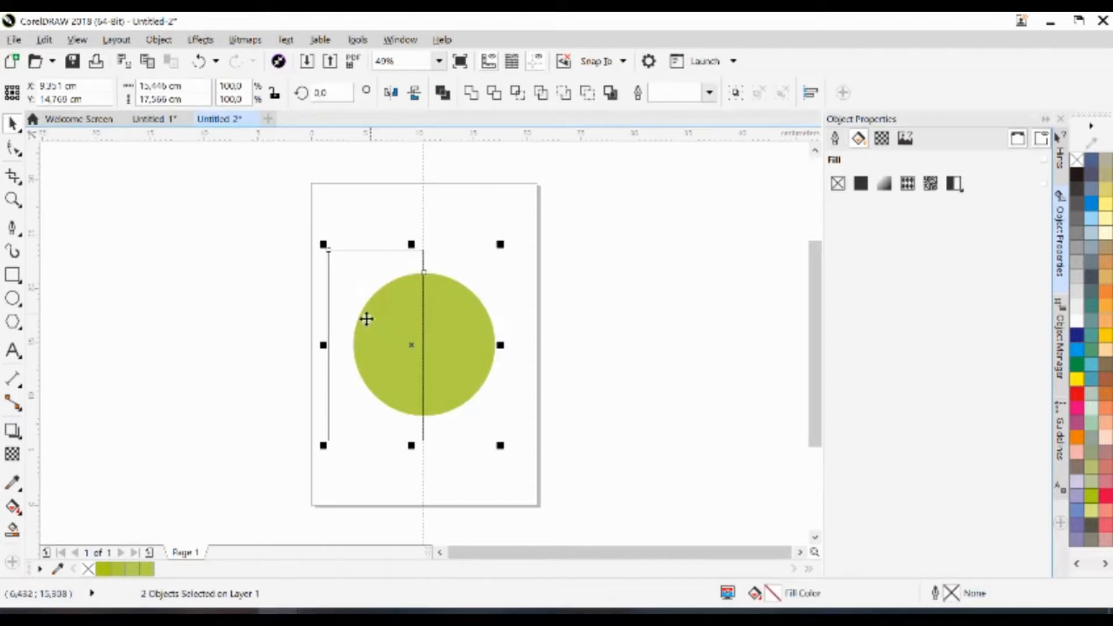
{"action": "left_click", "coordinate": [517, 93]}
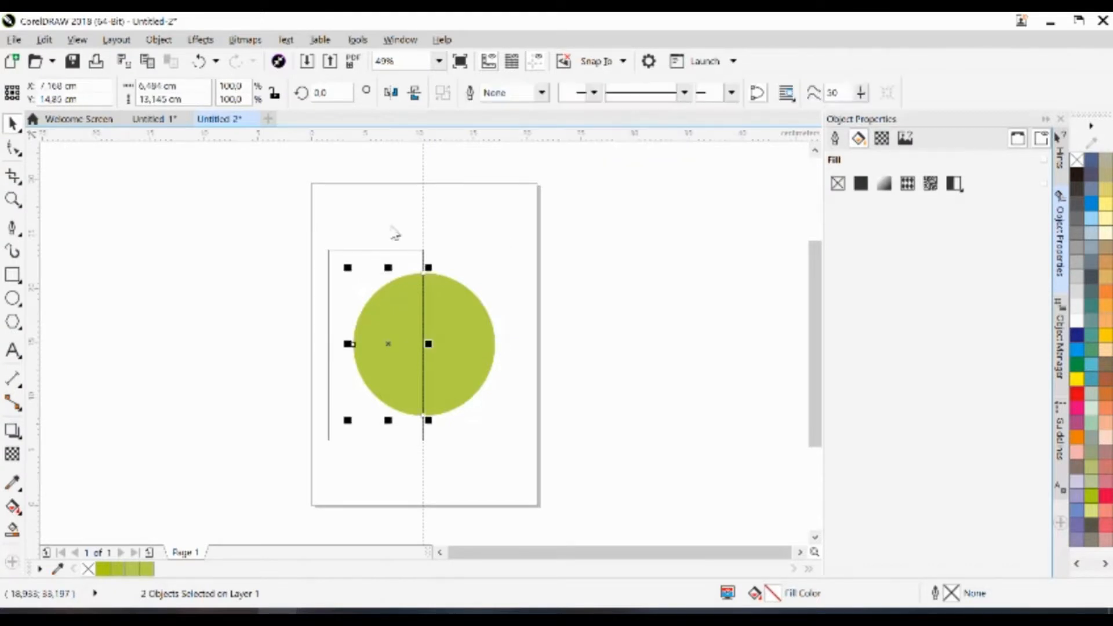
{"action": "left_click", "coordinate": [374, 254]}
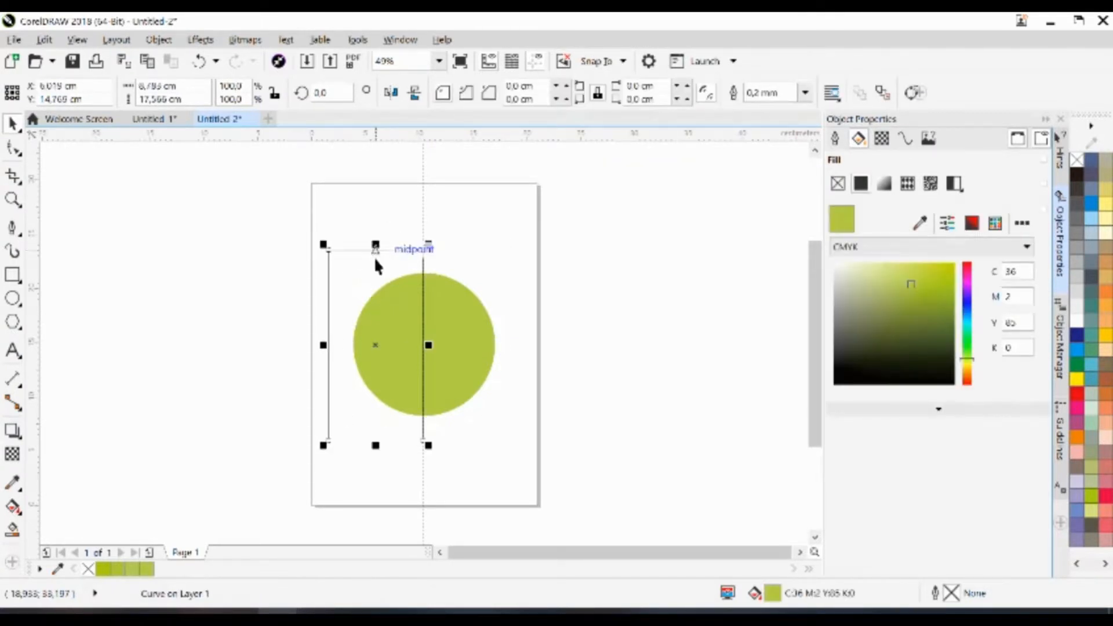
{"action": "key", "text": "Delete"}
{"action": "left_click", "coordinate": [391, 334]}
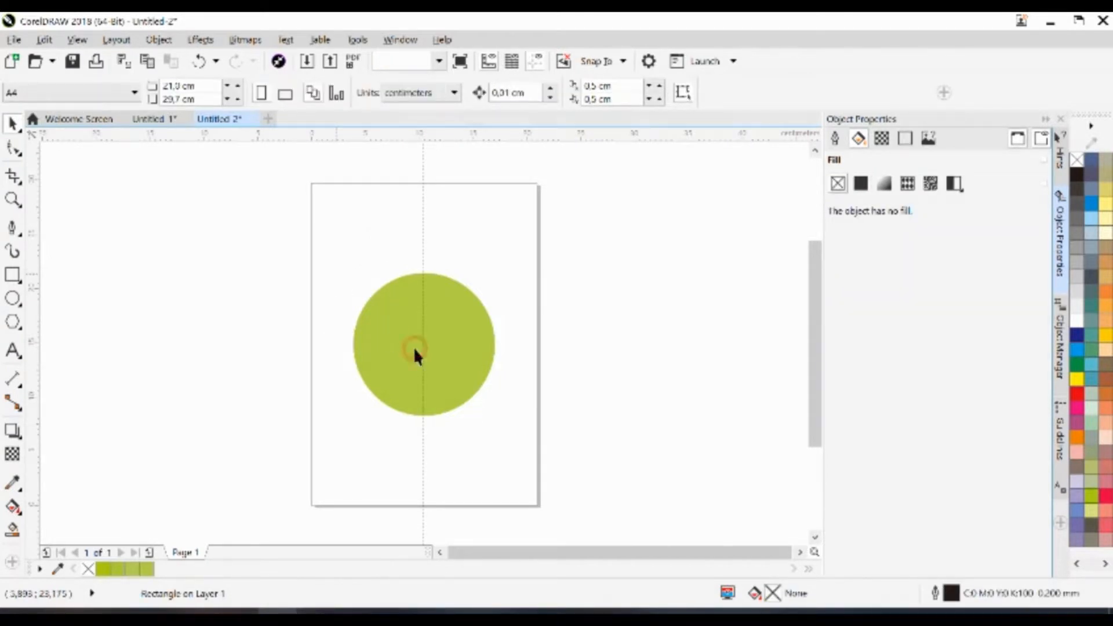
{"action": "left_click", "coordinate": [391, 384]}
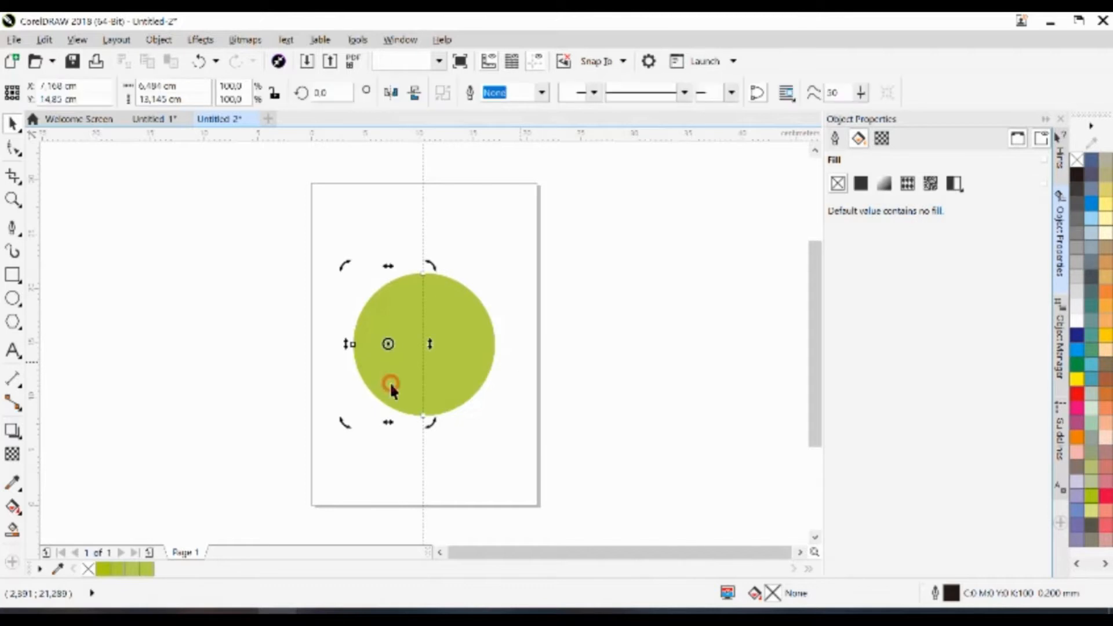
Recolour the full circle to a lighter green of C31 M0 Y79 K0 and delete the vertical guideline
{"action": "left_click", "coordinate": [469, 364]}
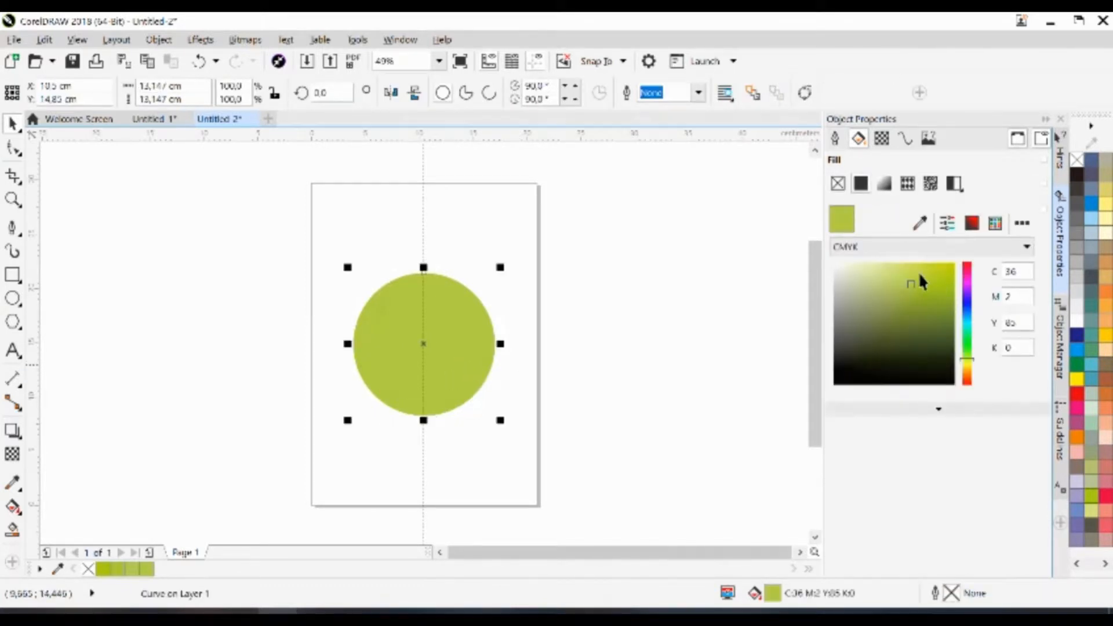
{"action": "left_click", "coordinate": [908, 273]}
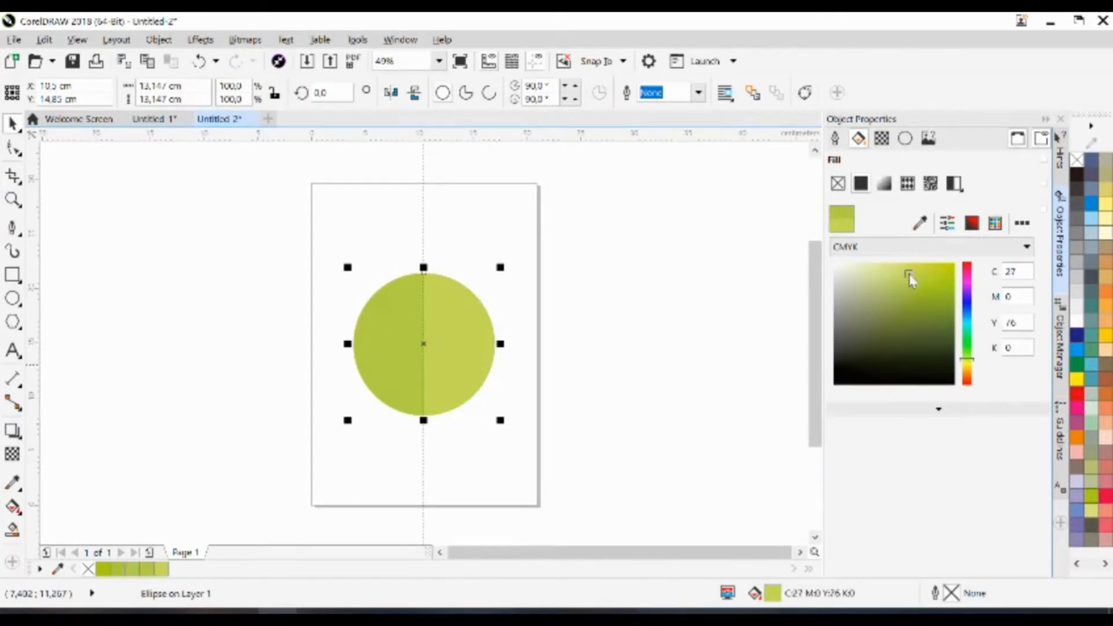
{"action": "left_click", "coordinate": [909, 278]}
{"action": "left_click", "coordinate": [726, 299]}
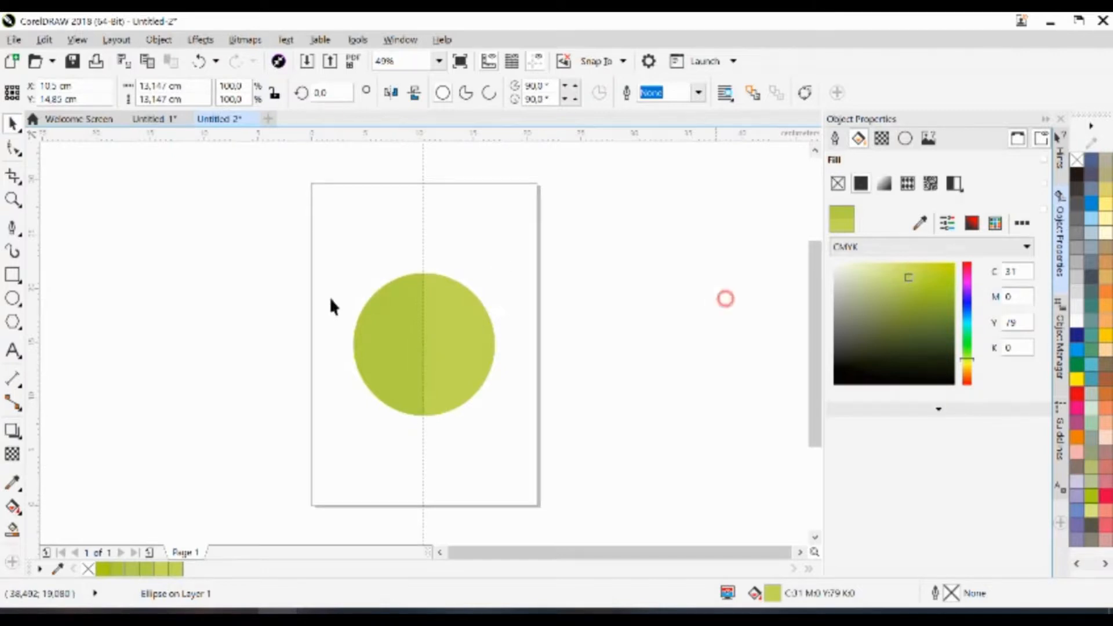
{"action": "left_click", "coordinate": [422, 213]}
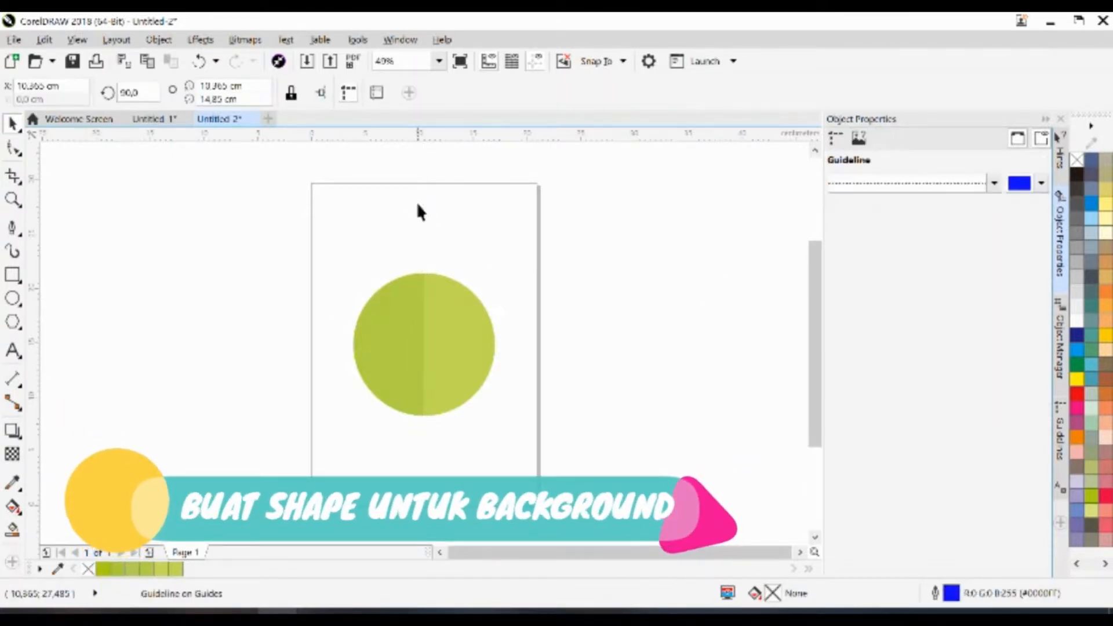
{"action": "key", "text": "Delete"}
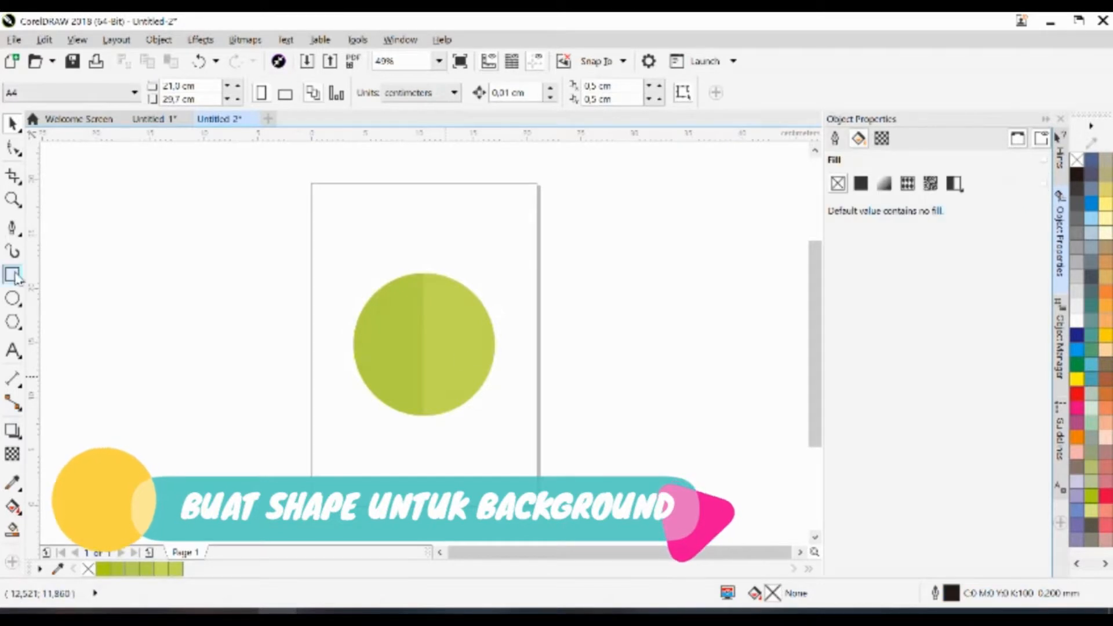
Draw a rectangle about 21 × 20.2 cm across the page's width around the circle and nudge it down slightly
{"action": "left_click", "coordinate": [13, 274]}
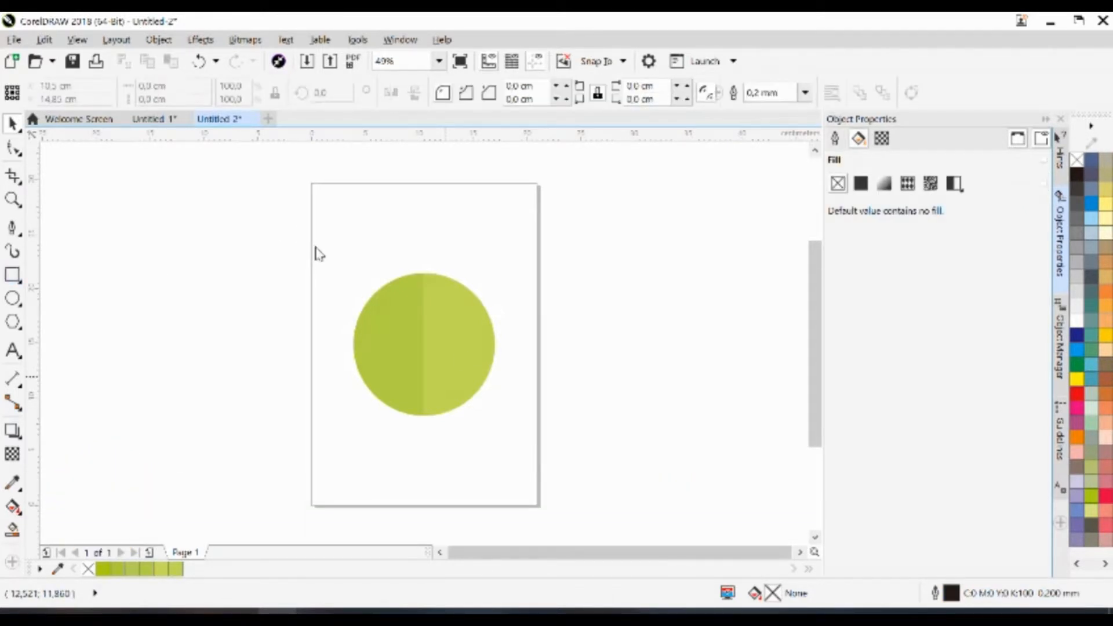
{"action": "mouse_move", "coordinate": [312, 243]}
{"action": "left_mouse_down"}
{"action": "mouse_move", "coordinate": [429, 400]}
{"action": "mouse_move", "coordinate": [536, 462]}
{"action": "left_mouse_up"}
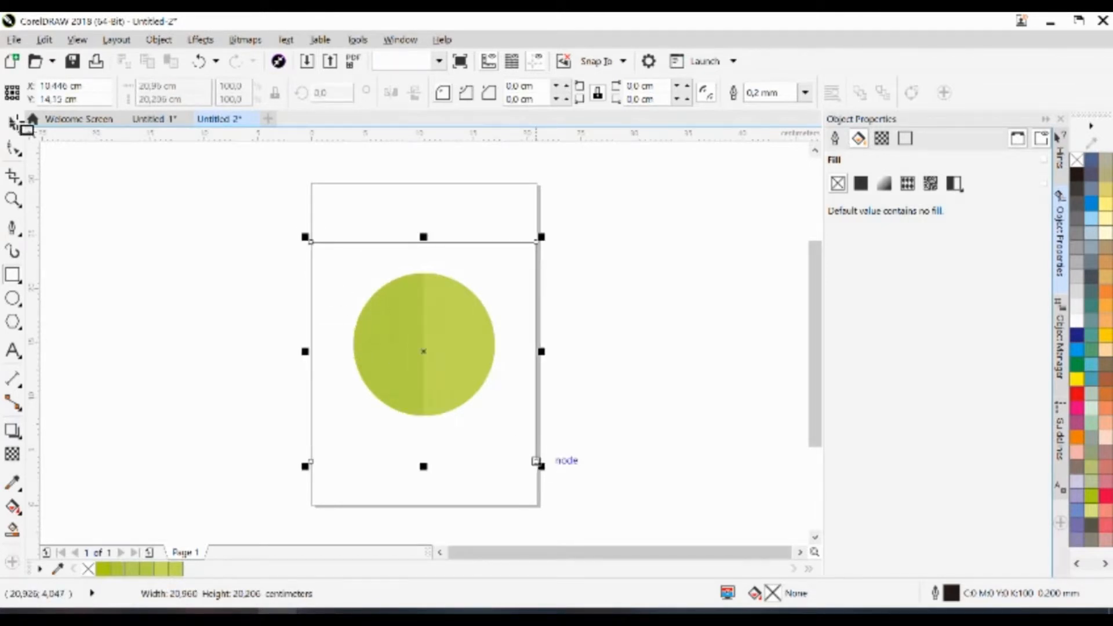
{"action": "key", "text": "space"}
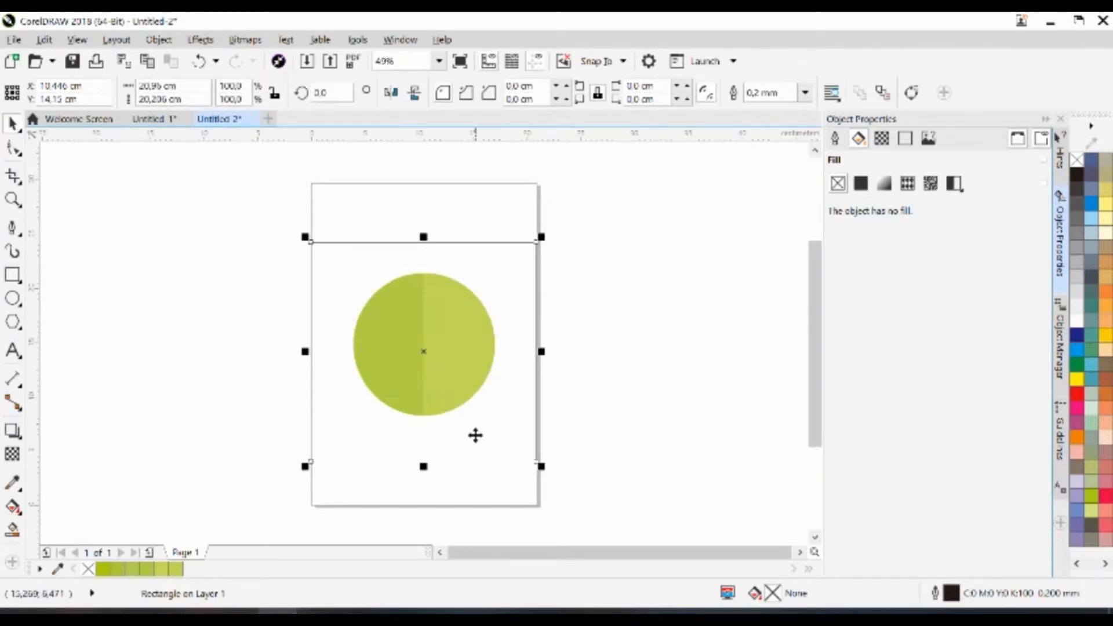
{"action": "left_click_drag", "start_coordinate": [476, 436], "coordinate": [475, 437]}
{"action": "key", "text": "ctrl+Down"}
{"action": "key", "text": "ctrl+Down"}
{"action": "key", "text": "ctrl+Down"}
{"action": "key", "text": "ctrl+Down"}
{"action": "key", "text": "ctrl+Down"}
{"action": "key", "text": "ctrl+Down"}
{"action": "key", "text": "ctrl+Down"}
{"action": "key", "text": "ctrl+Down"}
{"action": "key", "text": "ctrl+Down"}
{"action": "key", "text": "ctrl+Down"}
{"action": "key", "text": "ctrl+Down"}
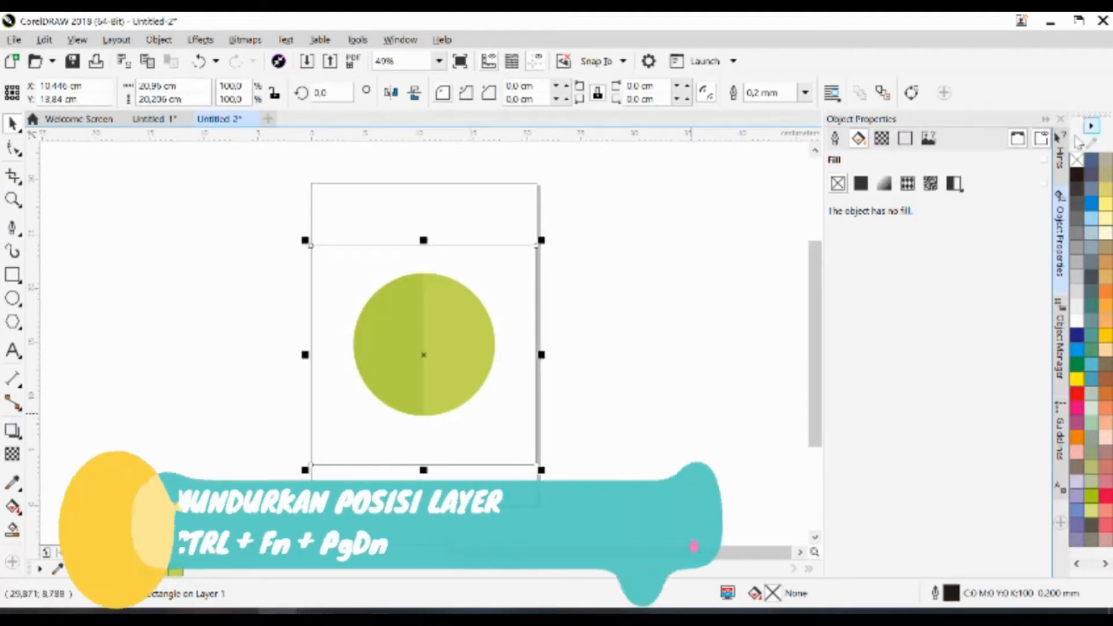
Fill the large rectangle with slate gray C20 M0 Y0 K60 without an outline and send it behind the circle
{"action": "right_click", "coordinate": [1077, 159]}
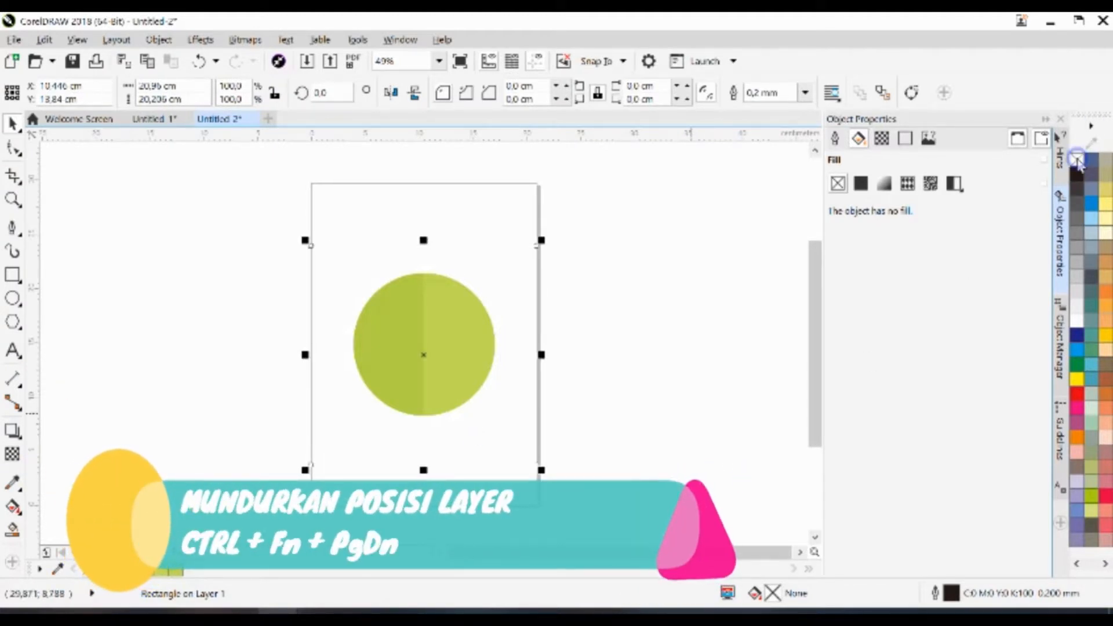
{"action": "left_click", "coordinate": [1091, 268]}
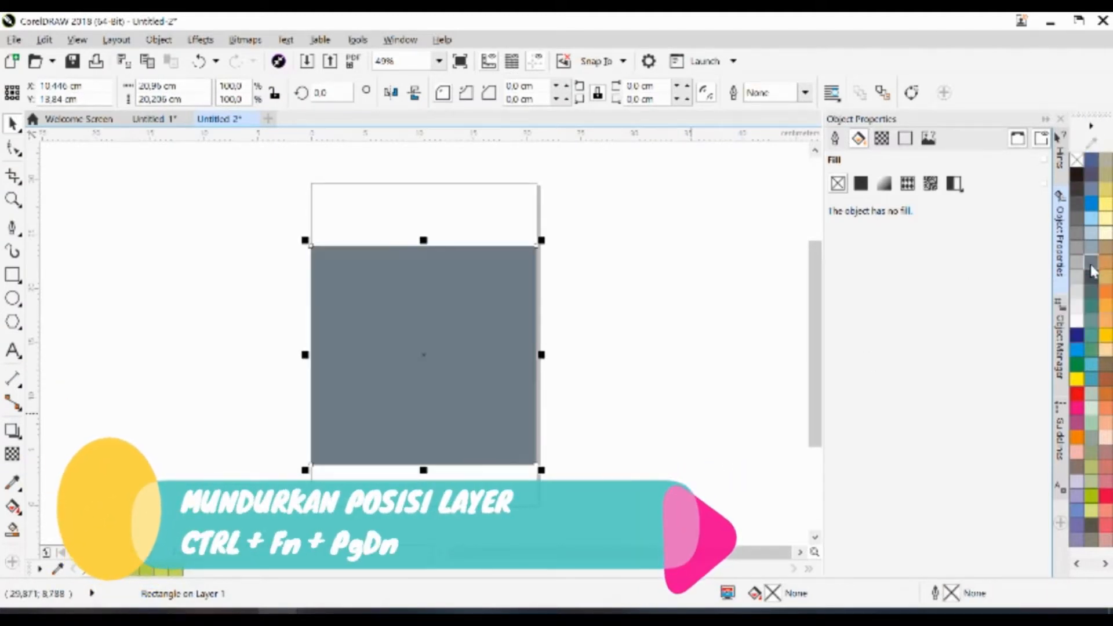
{"action": "key", "text": "ctrl+Page_Down"}
{"action": "left_click", "coordinate": [595, 357]}
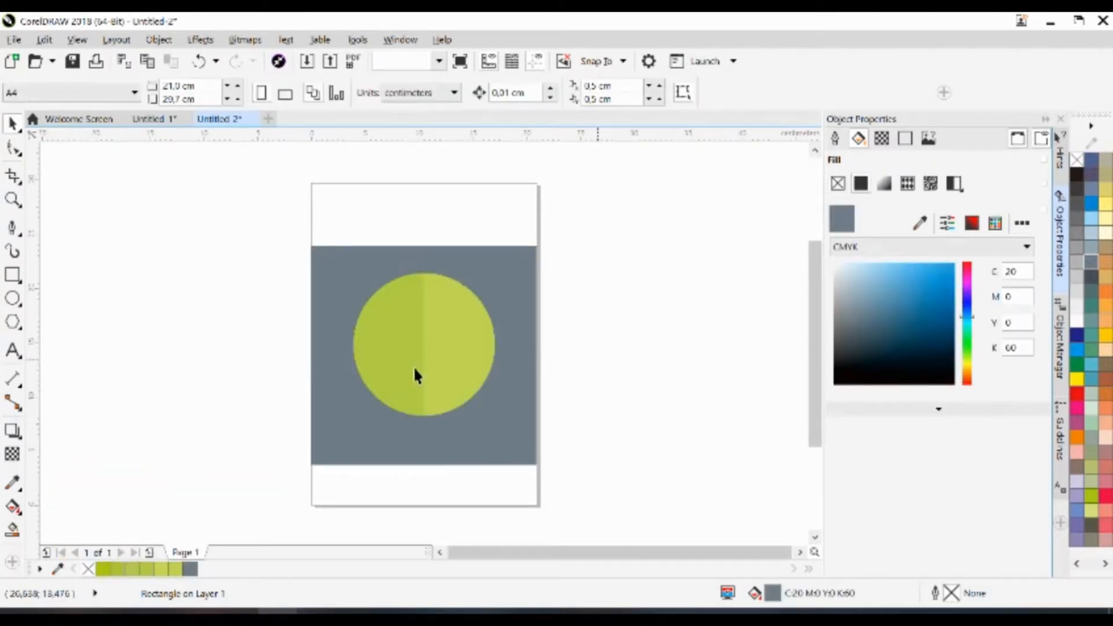
Group the full circle with its darker left half
{"action": "left_click_drag", "start_coordinate": [267, 265], "coordinate": [613, 467]}
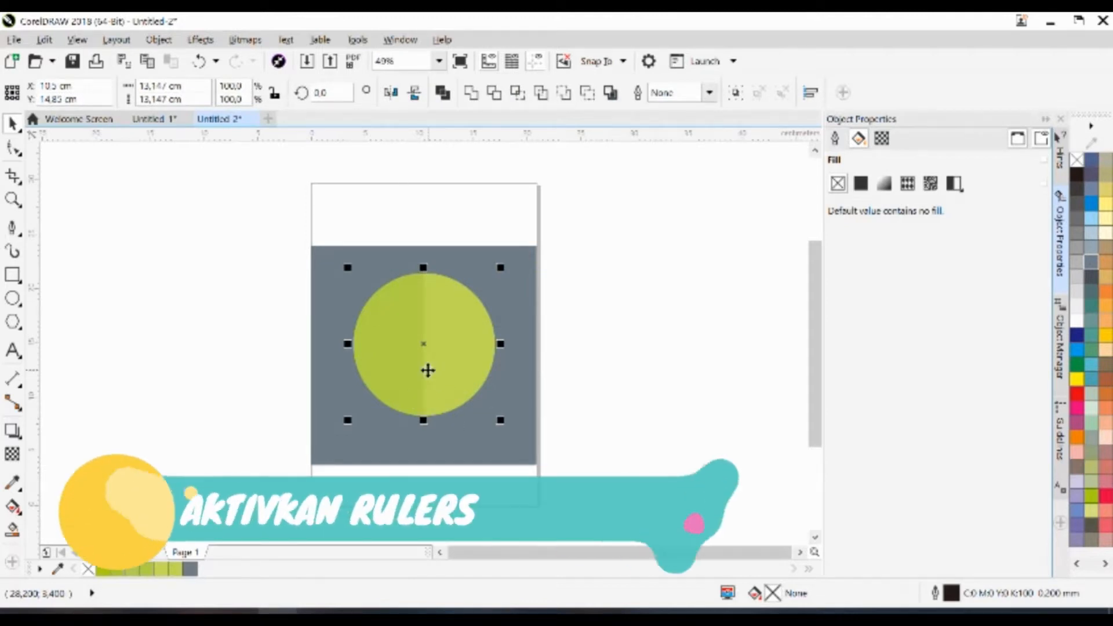
{"action": "key", "text": "ctrl+g"}
{"action": "left_click", "coordinate": [216, 321]}
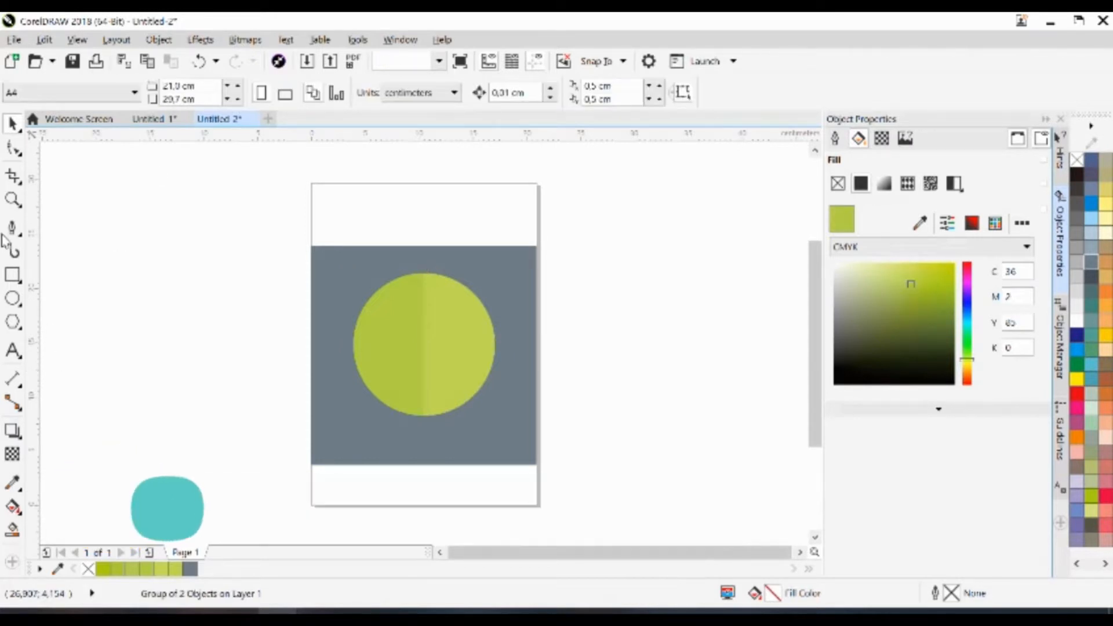
Add a vertical guideline beside the page at about X -10.5 cm and draw a closed symmetrical teardrop about 4.7 × 9.9 cm on it with the Pen tool
{"action": "left_click", "coordinate": [25, 258]}
{"action": "left_click_drag", "start_coordinate": [62, 272], "coordinate": [197, 296]}
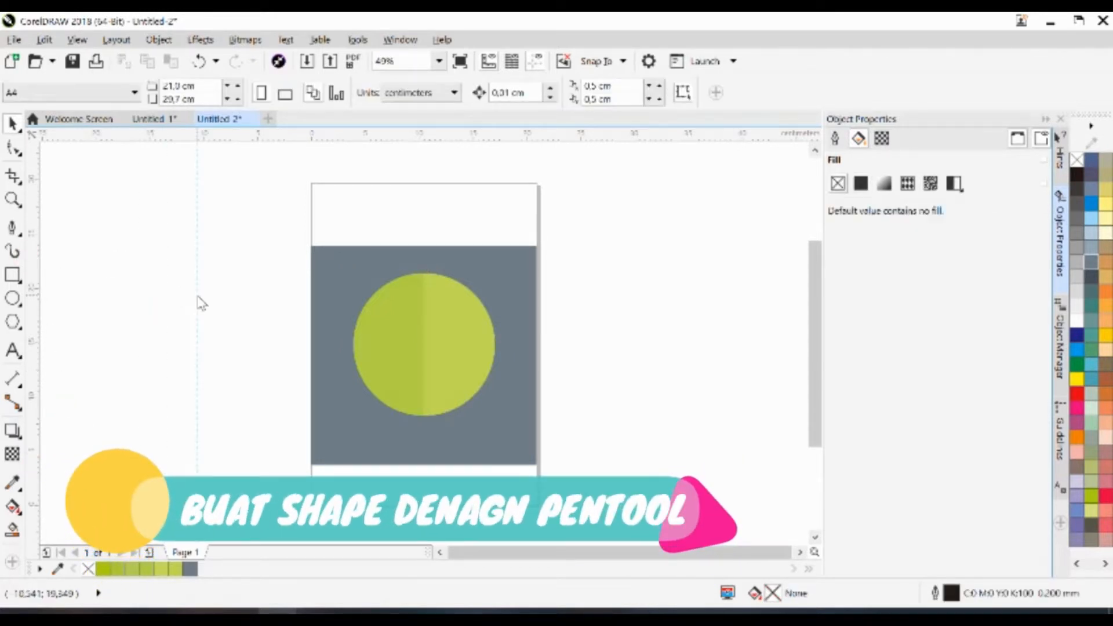
{"action": "left_click", "coordinate": [13, 230]}
{"action": "left_click", "coordinate": [13, 229]}
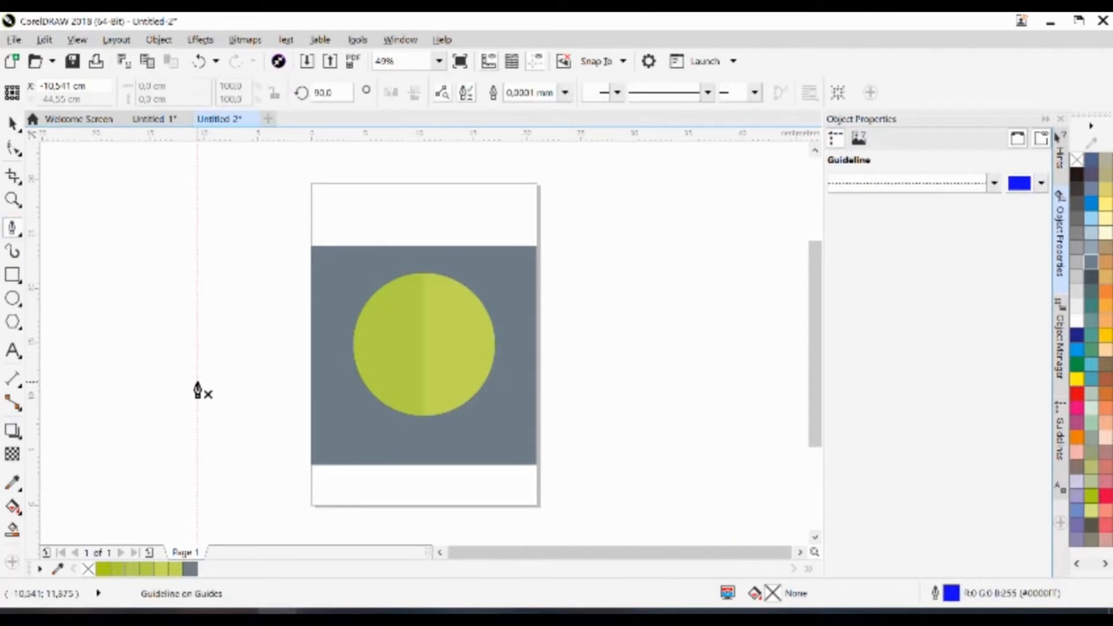
{"action": "left_click", "coordinate": [197, 382]}
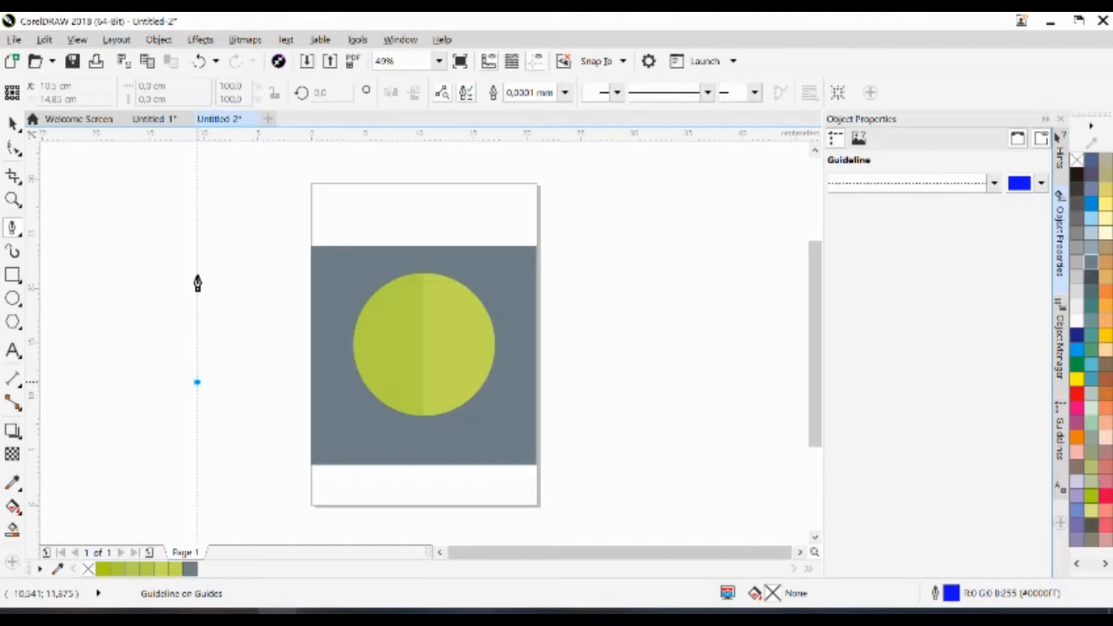
{"action": "left_click_drag", "start_coordinate": [197, 274], "coordinate": [252, 181]}
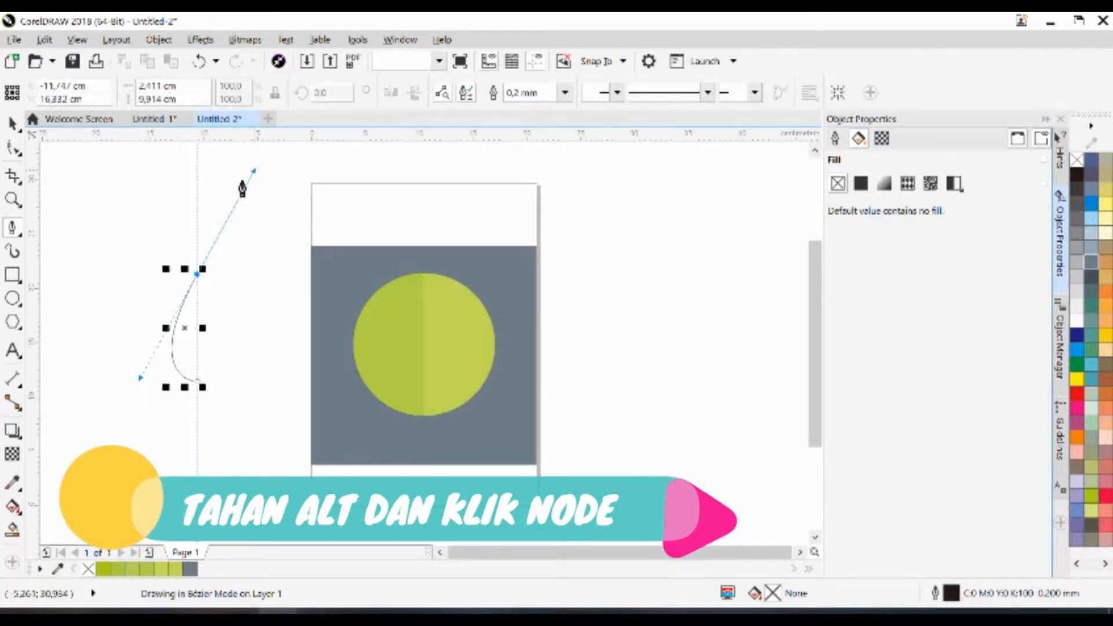
{"action": "left_click", "coordinate": [198, 276], "text": "alt"}
{"action": "left_click", "coordinate": [197, 277]}
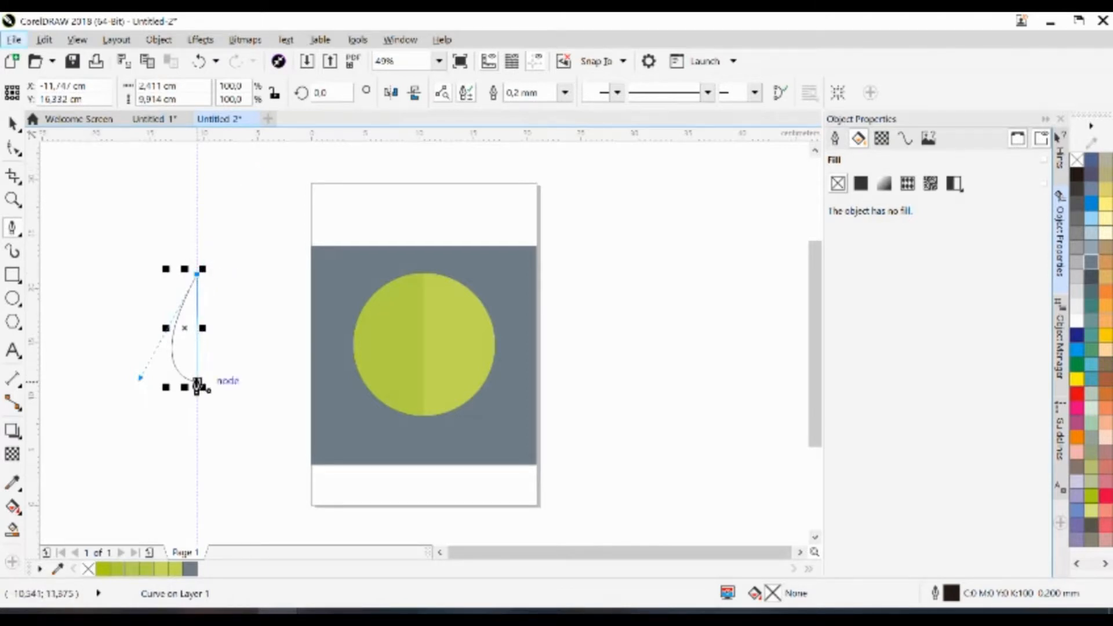
{"action": "left_click_drag", "start_coordinate": [197, 384], "coordinate": [253, 372]}
{"action": "left_click", "coordinate": [12, 123]}
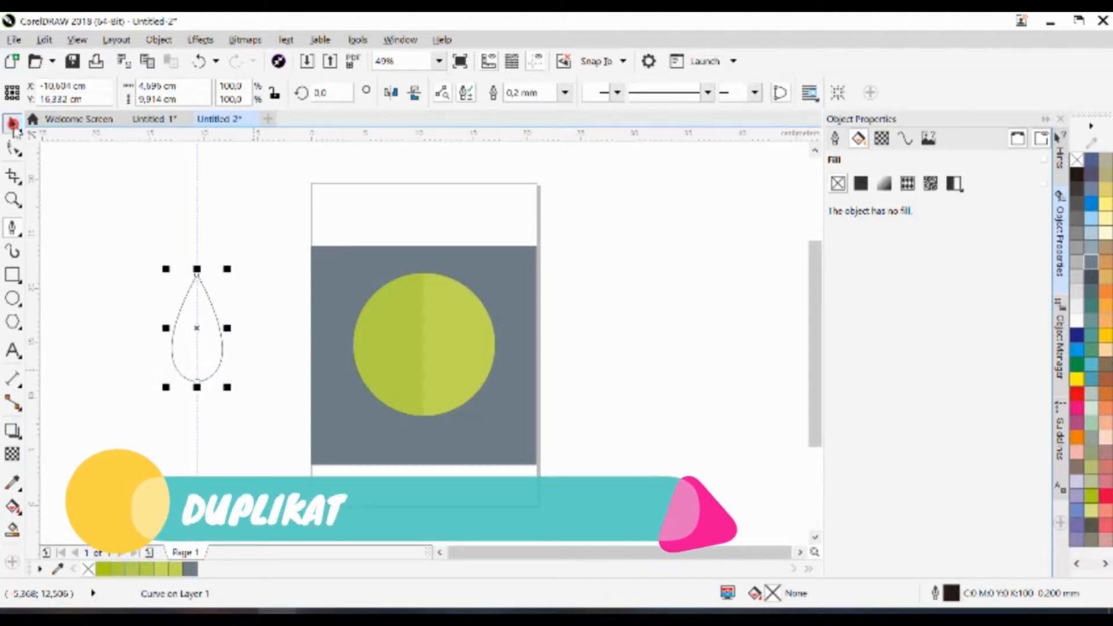
{"action": "left_click", "coordinate": [277, 273]}
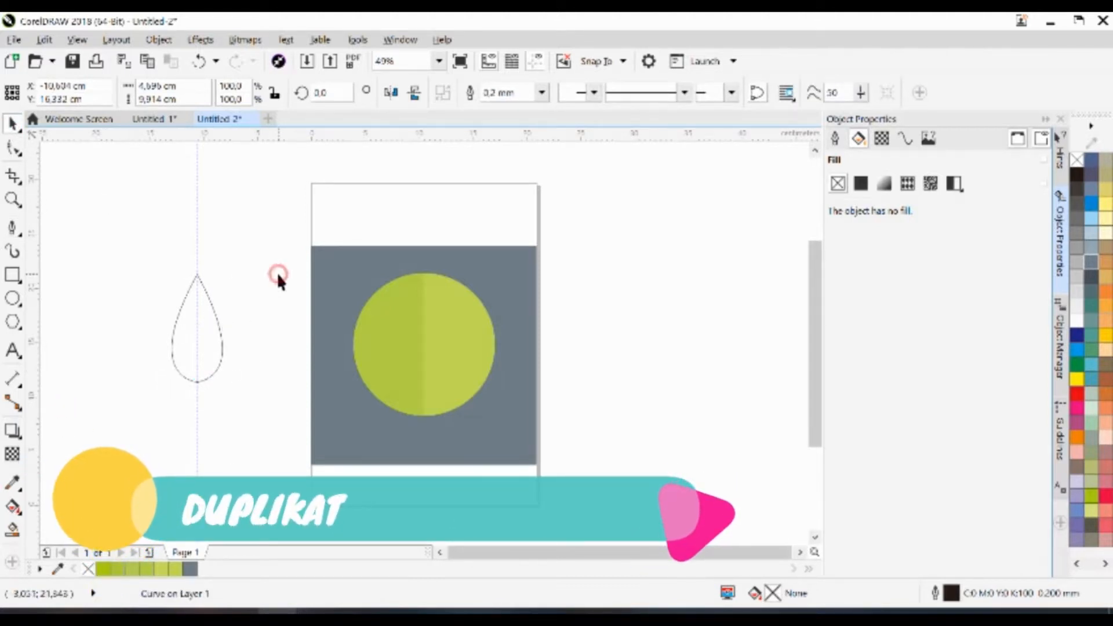
Duplicate the teardrop twice and place the copies one above the other between the original and the page
{"action": "left_click", "coordinate": [214, 348]}
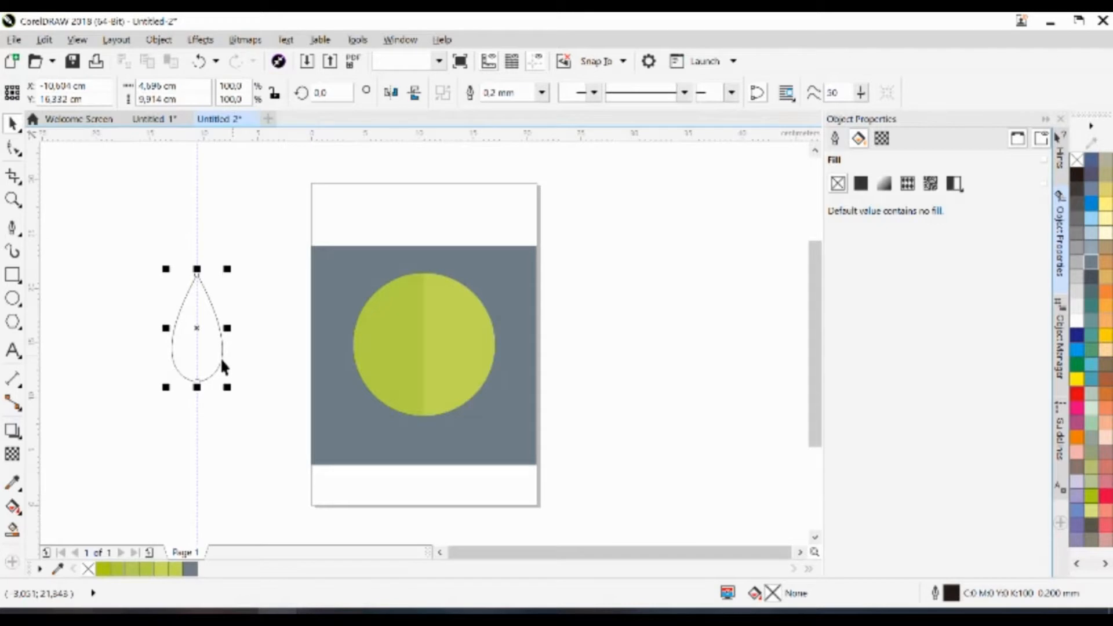
{"action": "key", "text": "ctrl+d"}
{"action": "key", "text": "ctrl+d"}
{"action": "left_click_drag", "start_coordinate": [207, 324], "coordinate": [259, 275]}
{"action": "left_click", "coordinate": [206, 364]}
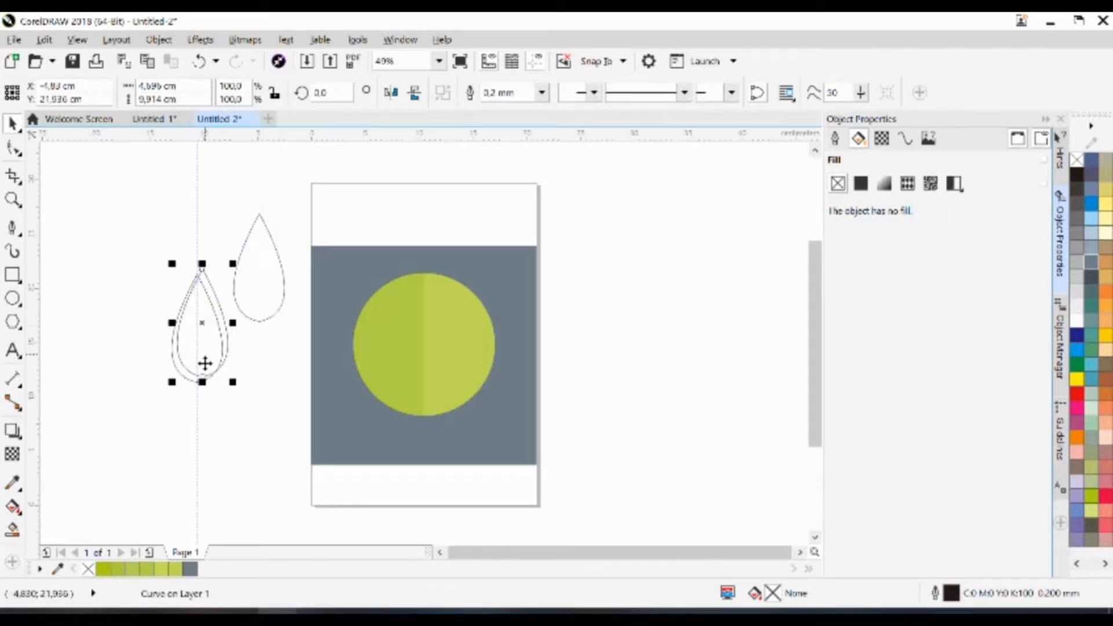
{"action": "left_click_drag", "start_coordinate": [200, 319], "coordinate": [261, 386]}
{"action": "left_click", "coordinate": [215, 375]}
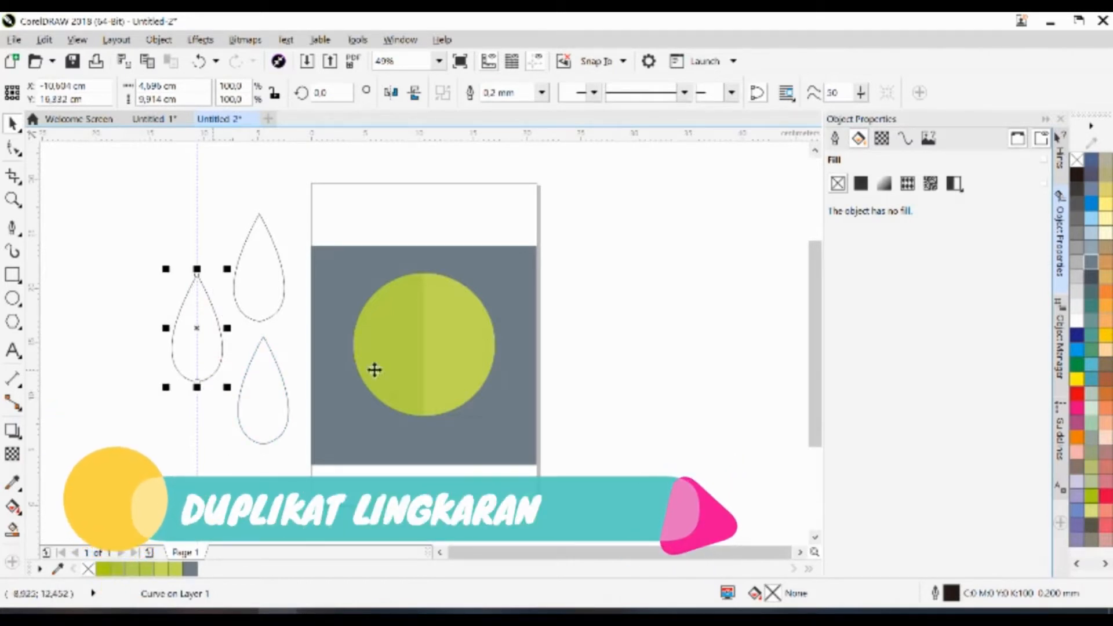
Place a copy of the two-tone green circle group beside the page and PowerClip it inside the original teardrop on the guideline
{"action": "left_click", "coordinate": [422, 335]}
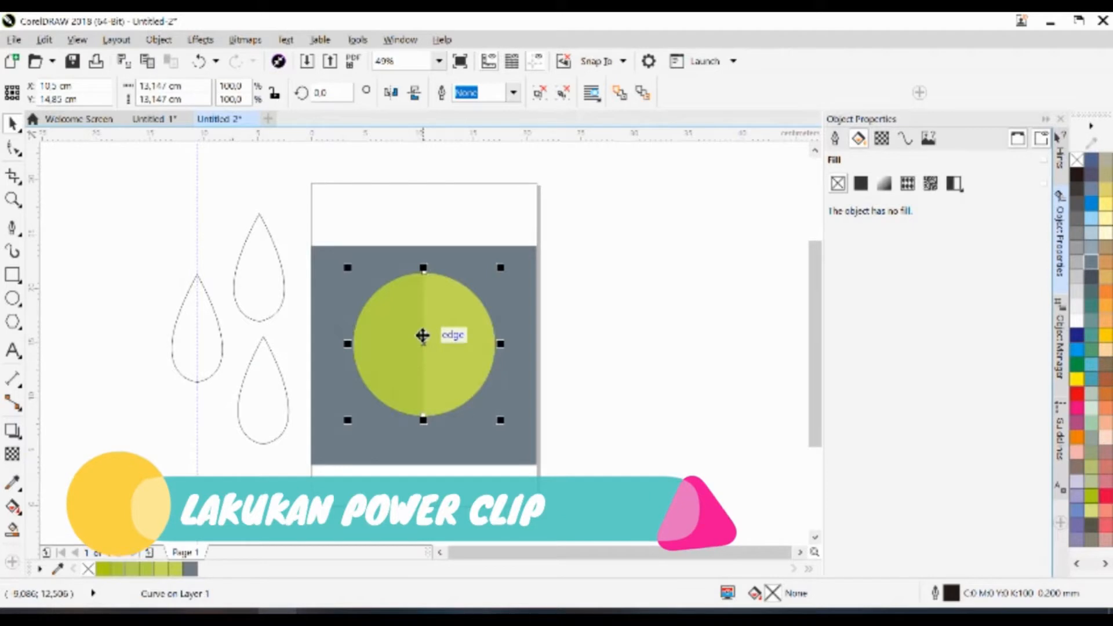
{"action": "left_click", "coordinate": [422, 335]}
{"action": "left_click_drag", "start_coordinate": [422, 335], "coordinate": [119, 278]}
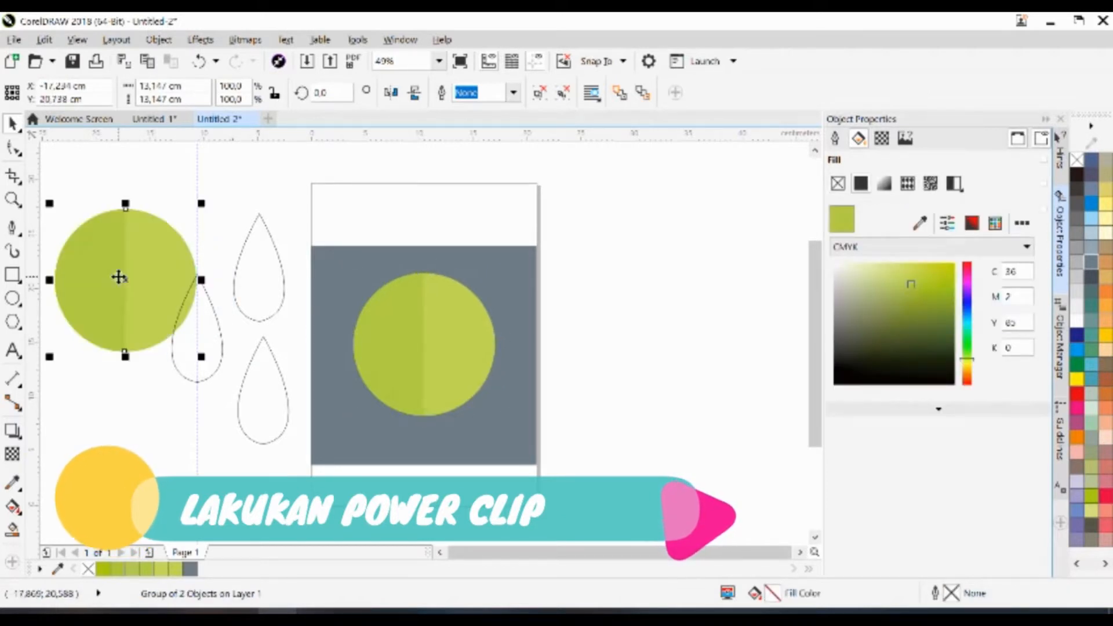
{"action": "right_click", "coordinate": [119, 277]}
{"action": "left_click", "coordinate": [197, 172]}
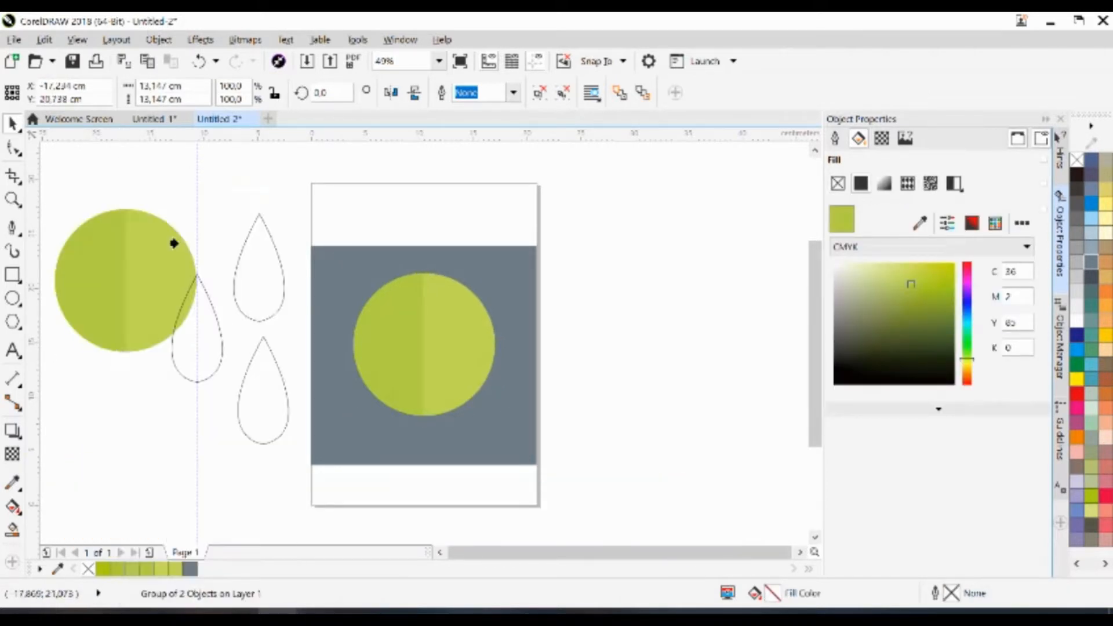
{"action": "left_click", "coordinate": [188, 354]}
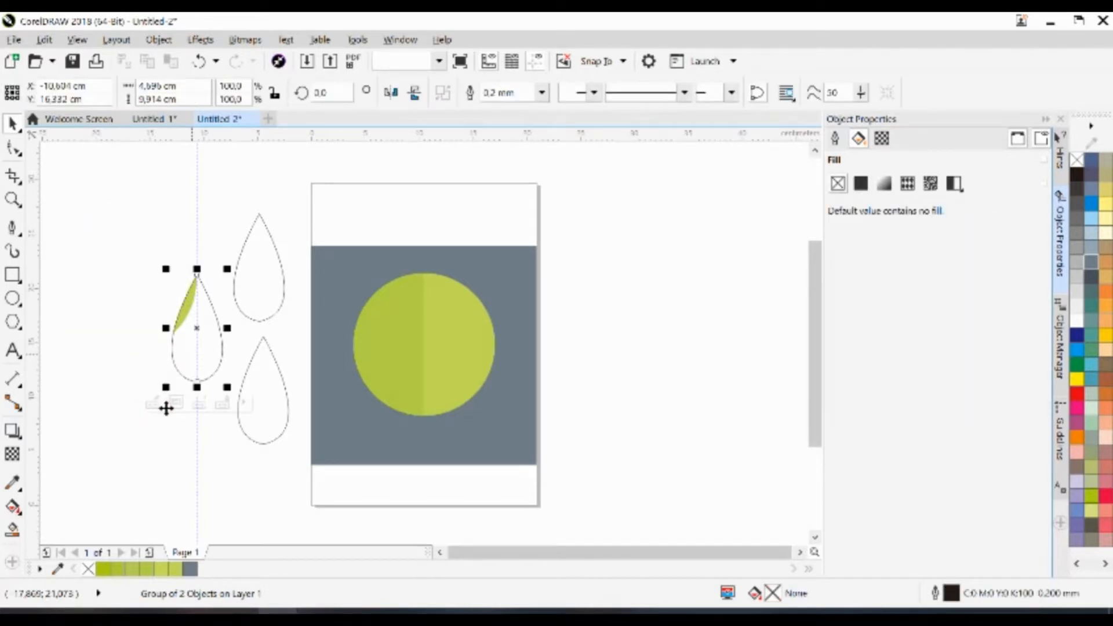
Edit the PowerClip contents so the circle covers the teardrop with its two-tone split on the vertical guideline, and finish editing
{"action": "left_click", "coordinate": [153, 402]}
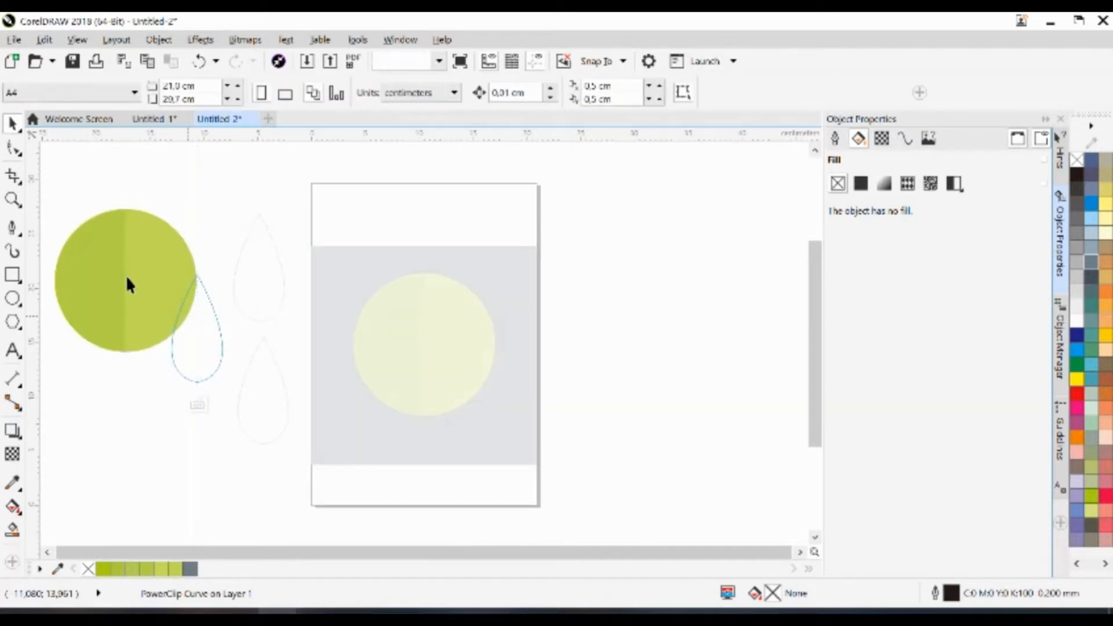
{"action": "left_click", "coordinate": [127, 277]}
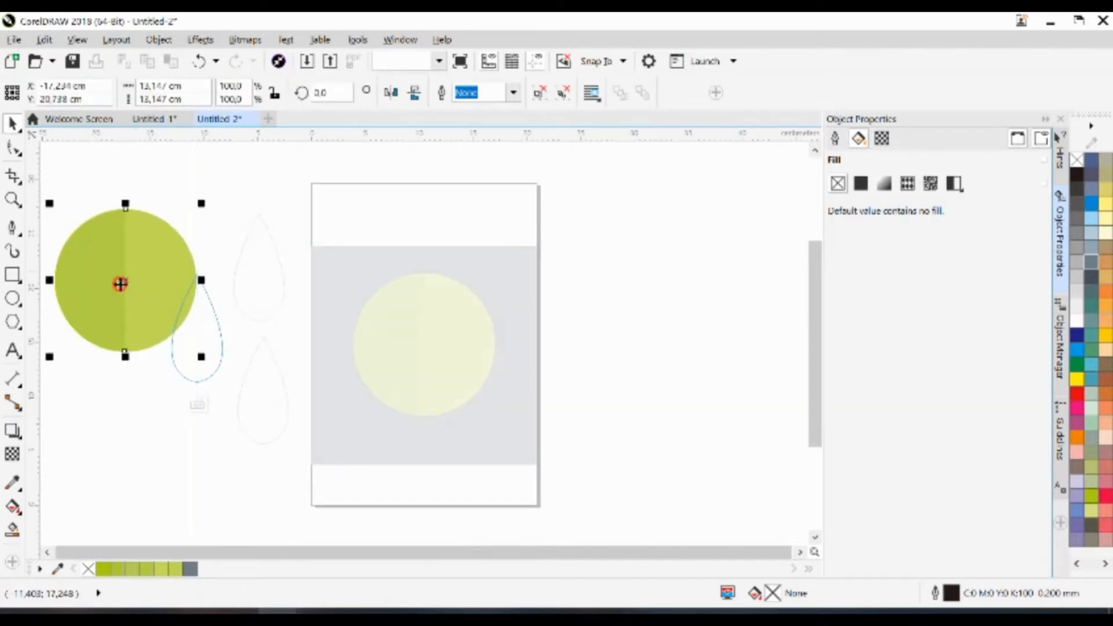
{"action": "left_click", "coordinate": [195, 337]}
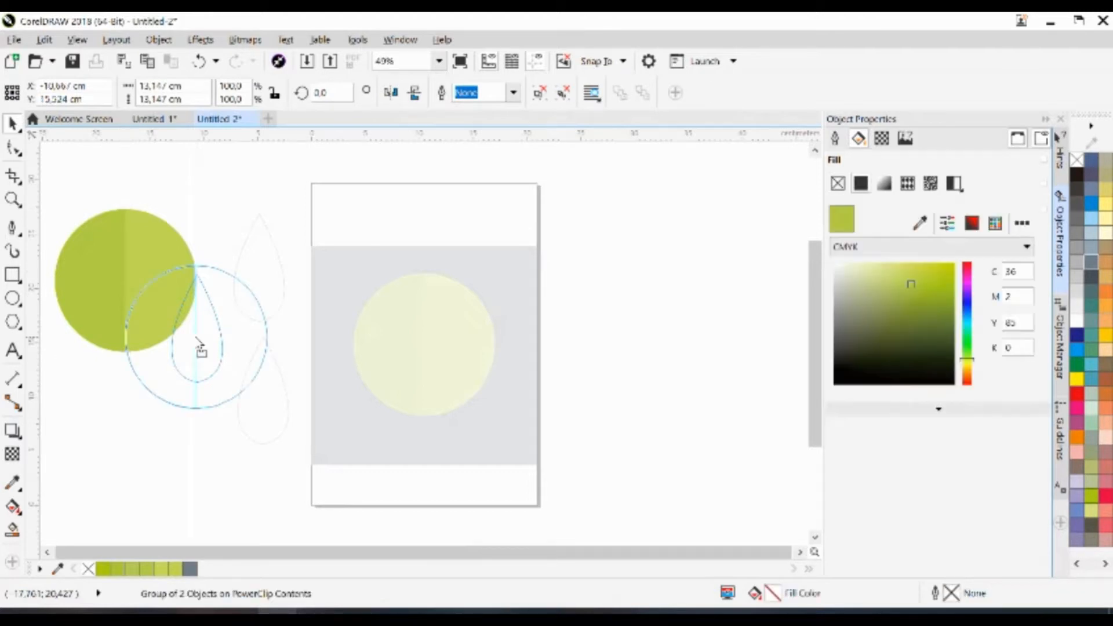
{"action": "left_click_drag", "start_coordinate": [200, 345], "coordinate": [197, 331]}
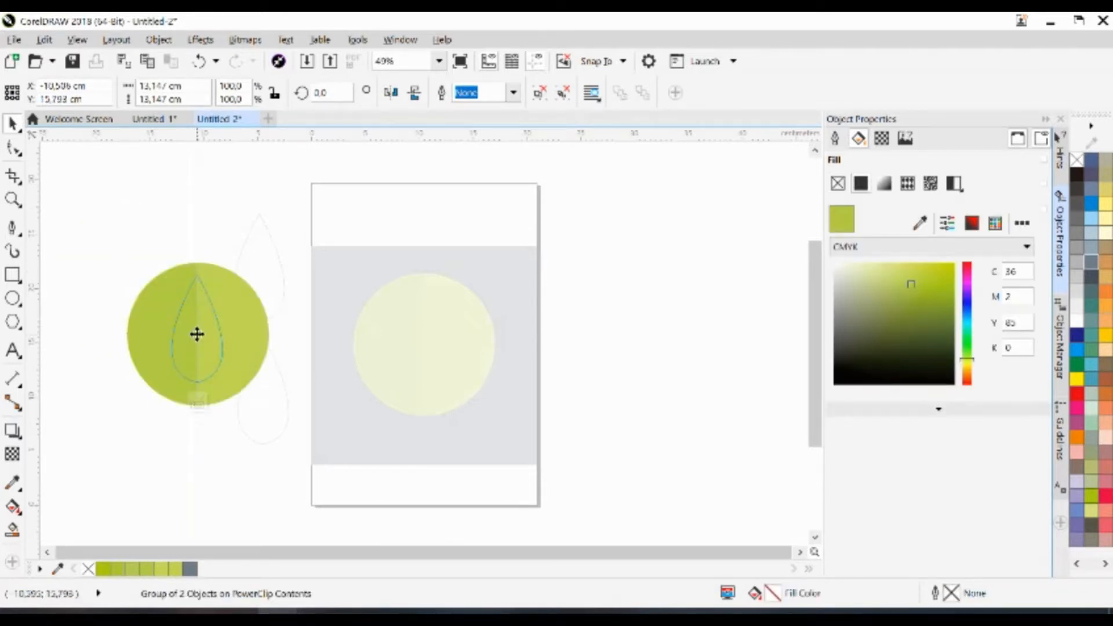
{"action": "left_click", "coordinate": [197, 404]}
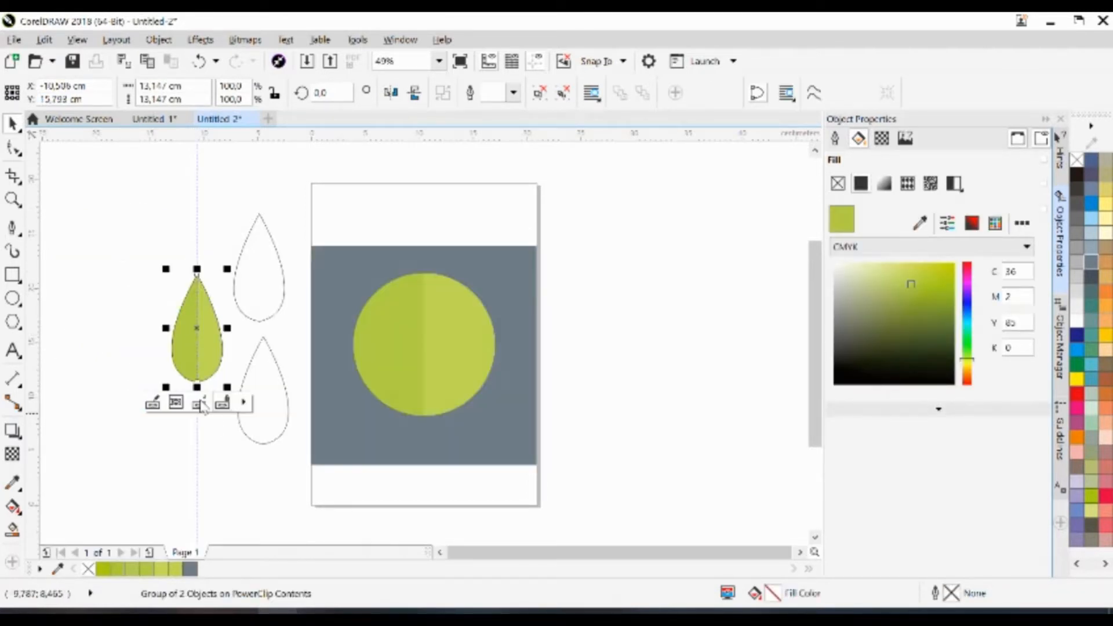
Move the clipped teardrop to the middle of the green circle and give it a 3.0 mm slate gray outline, C20 M0 Y0 K60
{"action": "left_click_drag", "start_coordinate": [200, 329], "coordinate": [420, 338]}
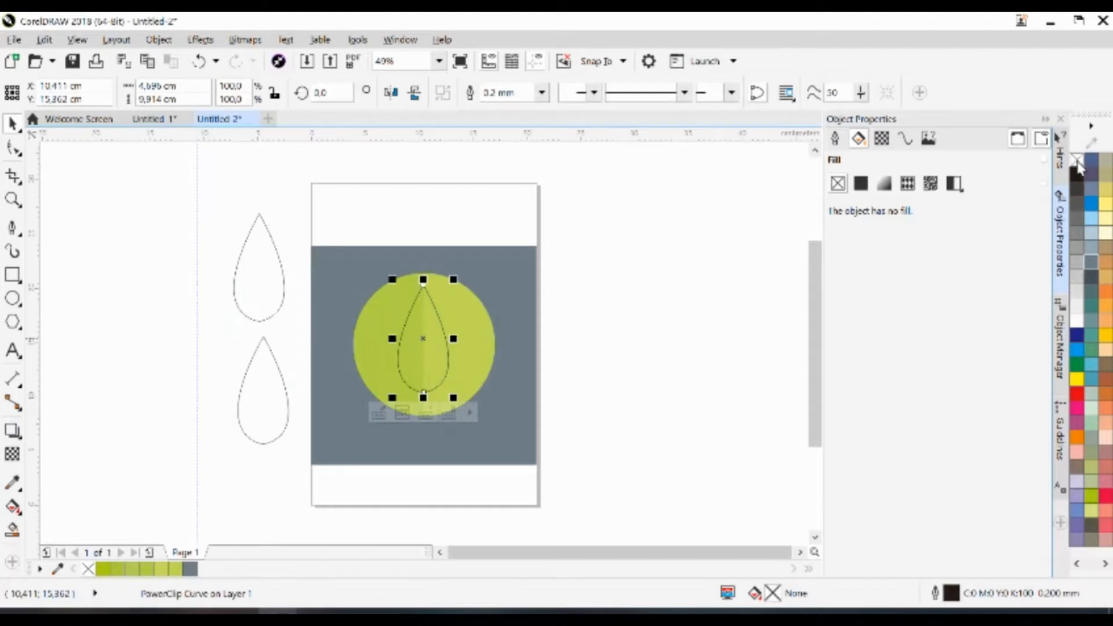
{"action": "right_click", "coordinate": [1092, 269]}
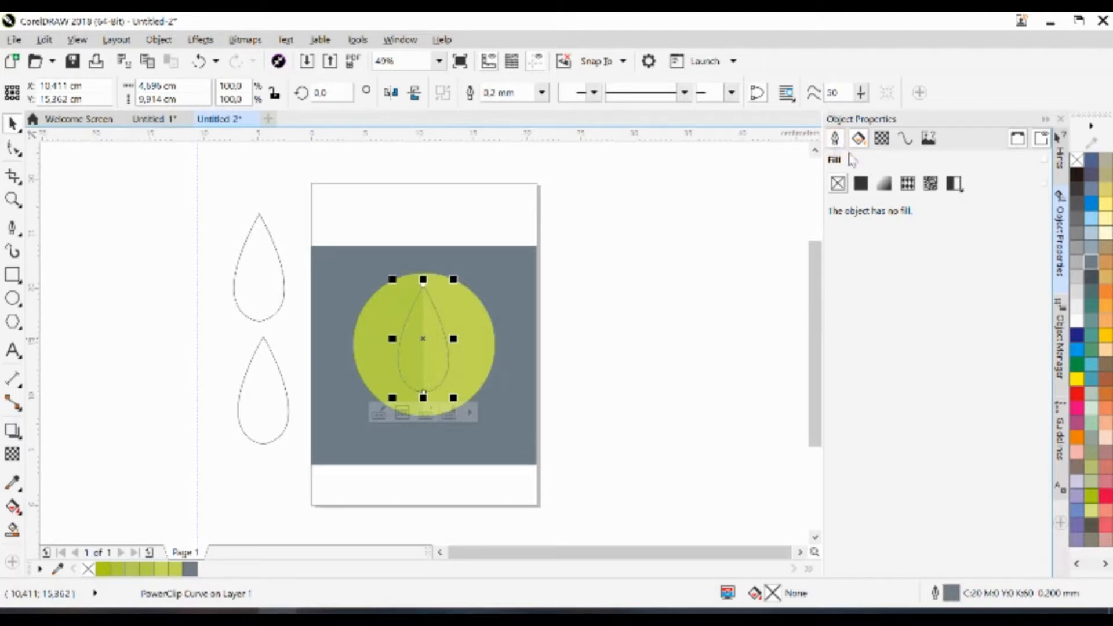
{"action": "left_click", "coordinate": [836, 140]}
{"action": "left_click", "coordinate": [951, 208]}
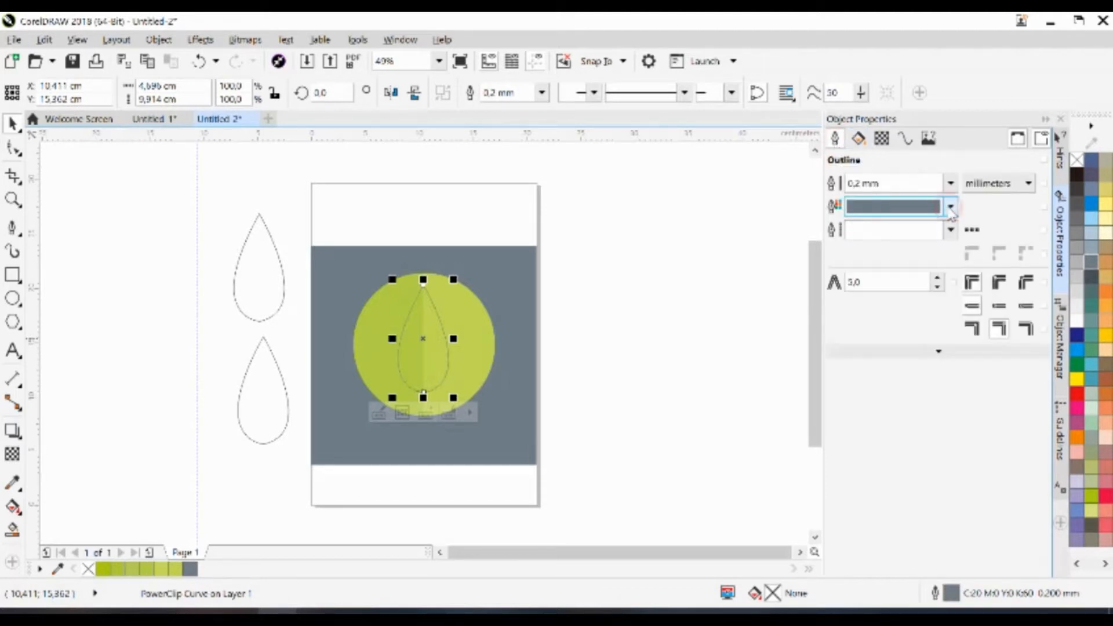
{"action": "left_click", "coordinate": [950, 183]}
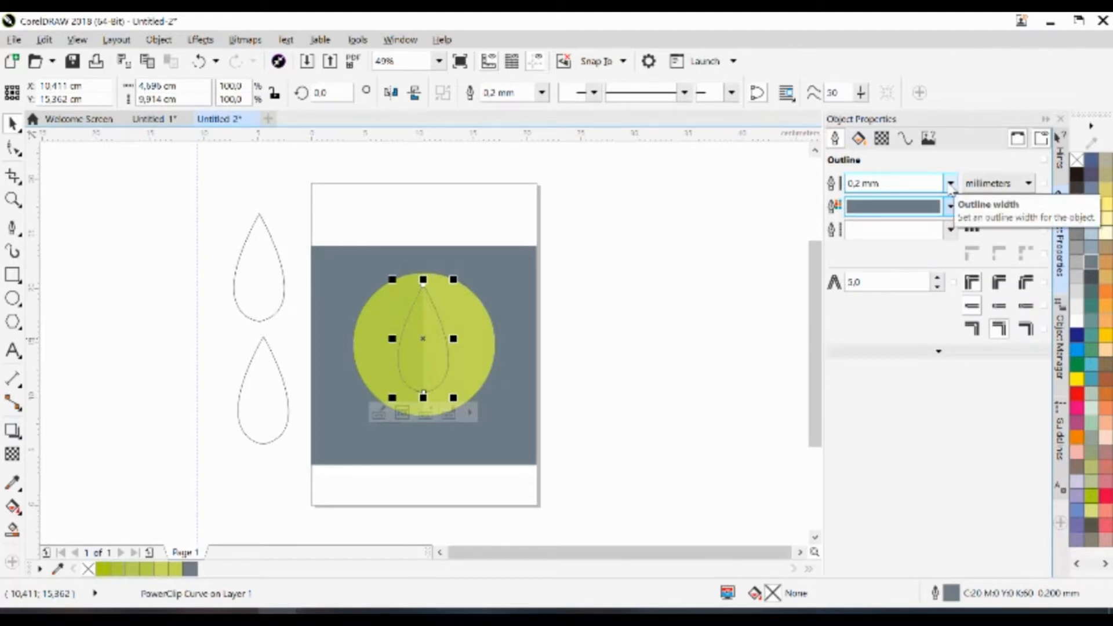
{"action": "left_click", "coordinate": [950, 183]}
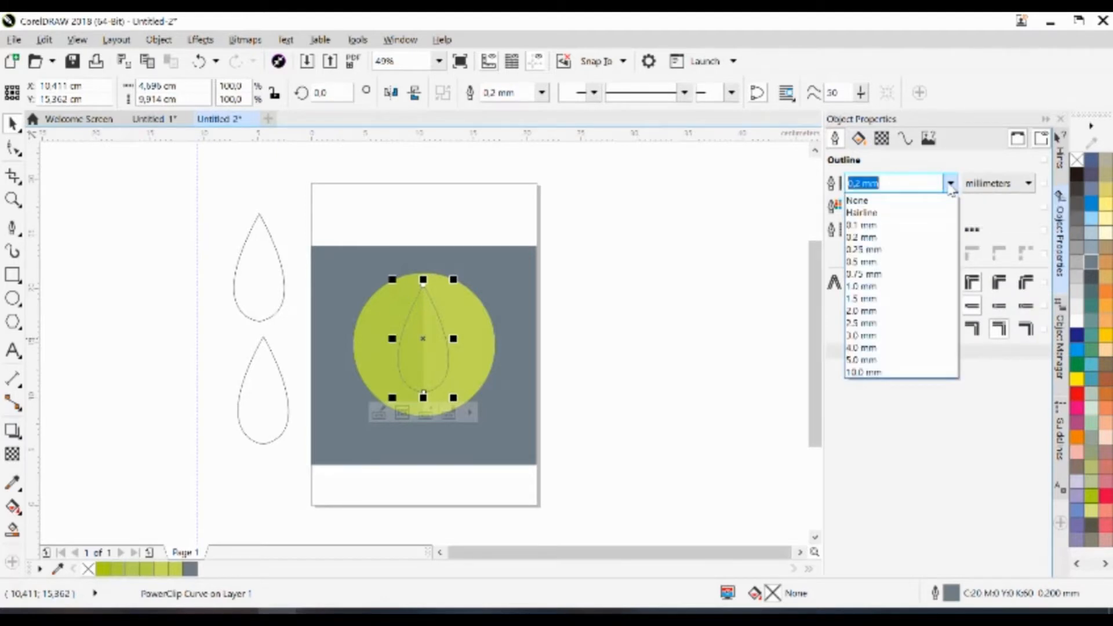
{"action": "left_click", "coordinate": [882, 336]}
{"action": "left_click", "coordinate": [641, 377]}
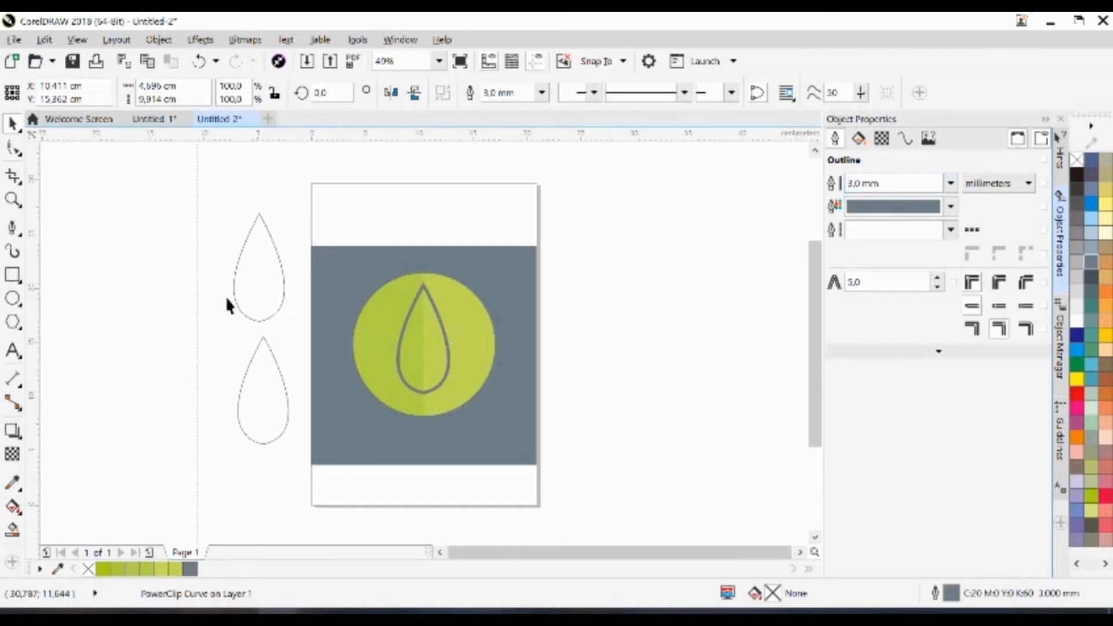
Move the upper teardrop copy onto the green circle, rotate it about 33 degrees counterclockwise and shift it slightly left of centre
{"action": "left_click", "coordinate": [258, 299]}
{"action": "left_click", "coordinate": [262, 284]}
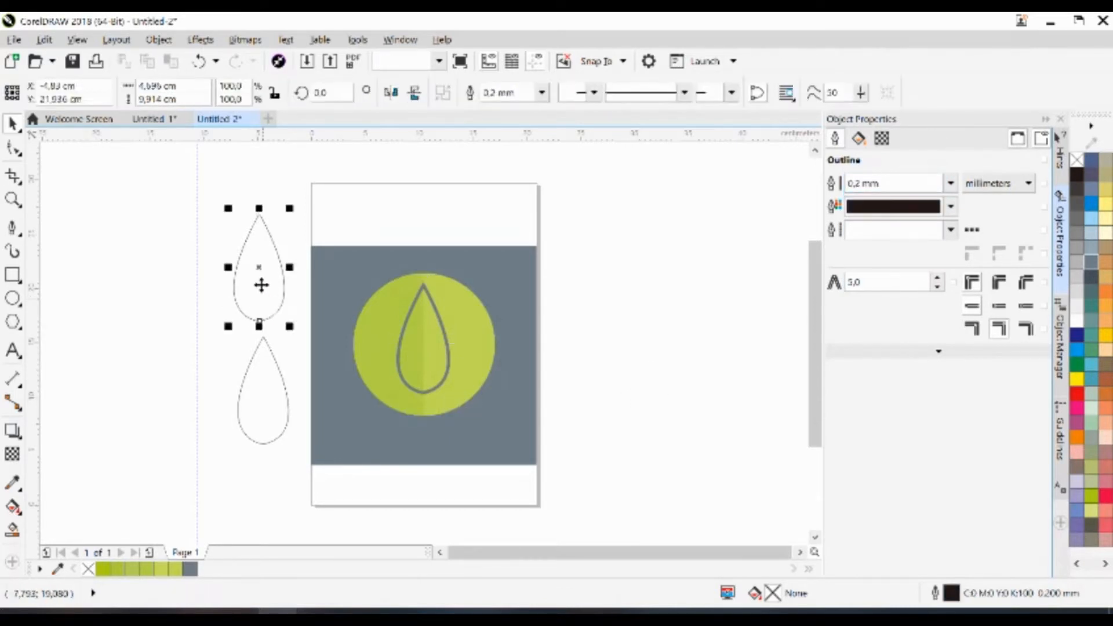
{"action": "left_click_drag", "start_coordinate": [262, 268], "coordinate": [421, 336]}
{"action": "left_click", "coordinate": [420, 337]}
{"action": "left_click_drag", "start_coordinate": [455, 278], "coordinate": [418, 292]}
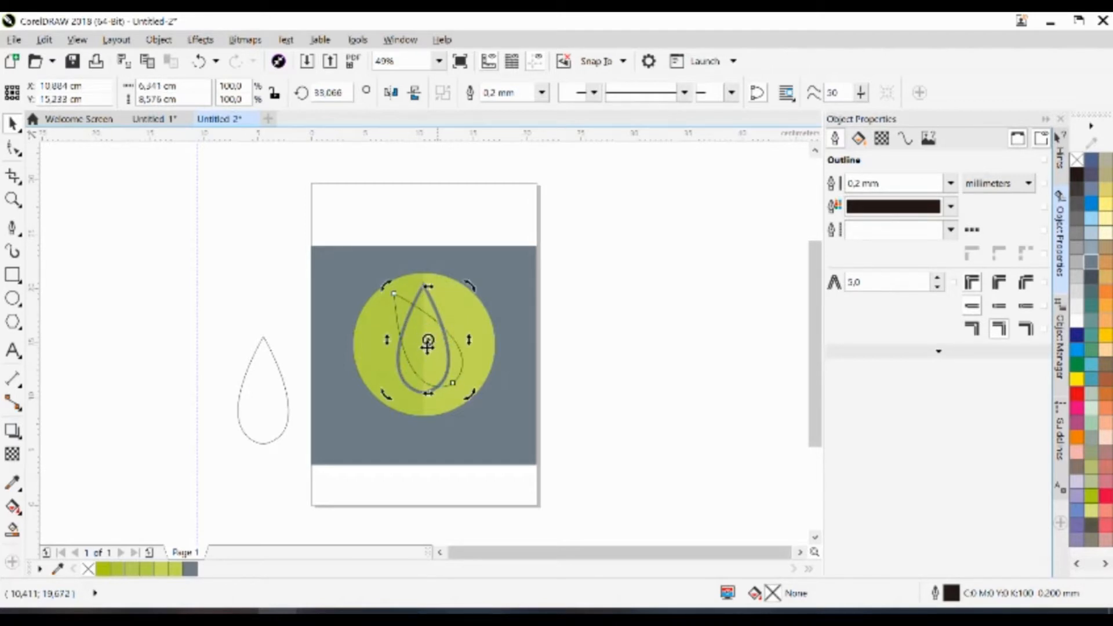
{"action": "left_click", "coordinate": [428, 342]}
{"action": "left_click_drag", "start_coordinate": [428, 343], "coordinate": [411, 344]}
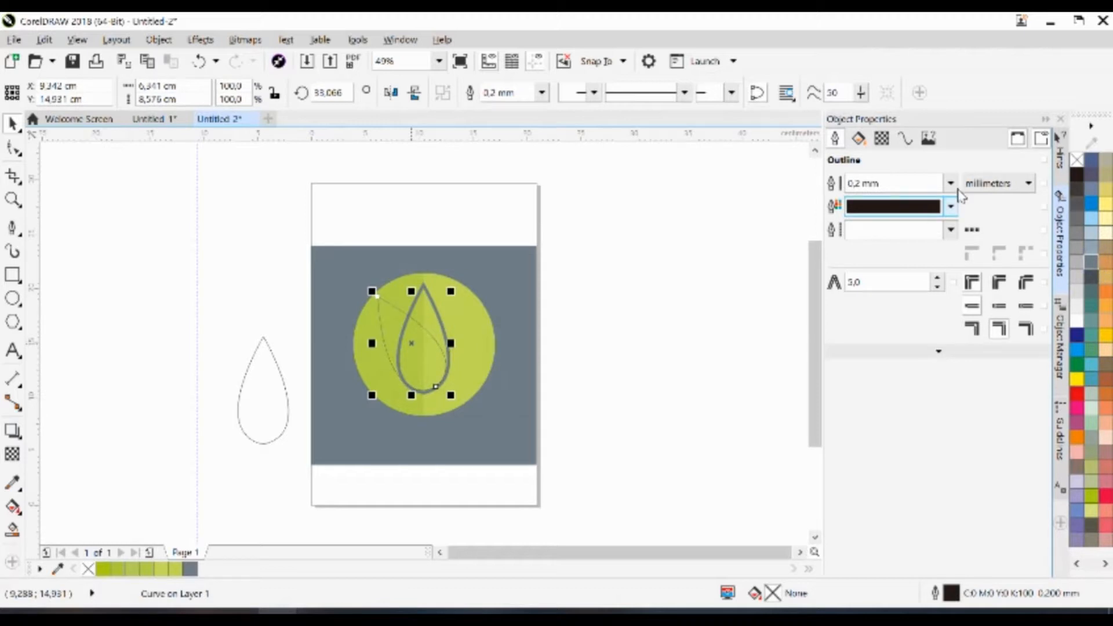
Give the tilted petal a 3.0 mm slate gray outline, C20 M0 Y0 K60, and arrange it behind the upright teardrop
{"action": "left_click", "coordinate": [952, 183]}
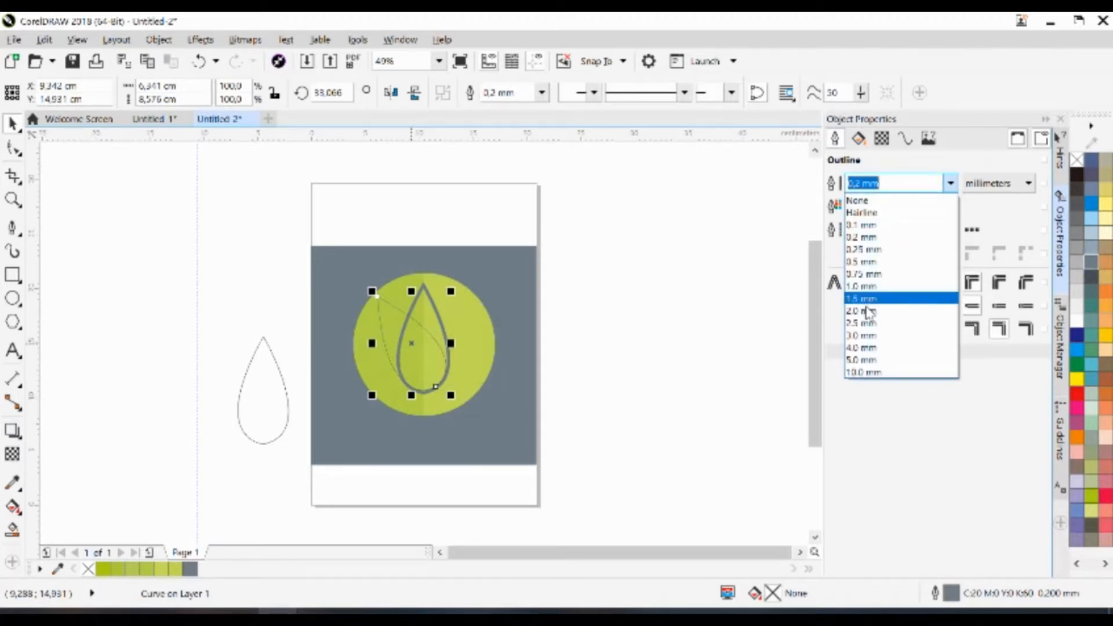
{"action": "left_click", "coordinate": [870, 335]}
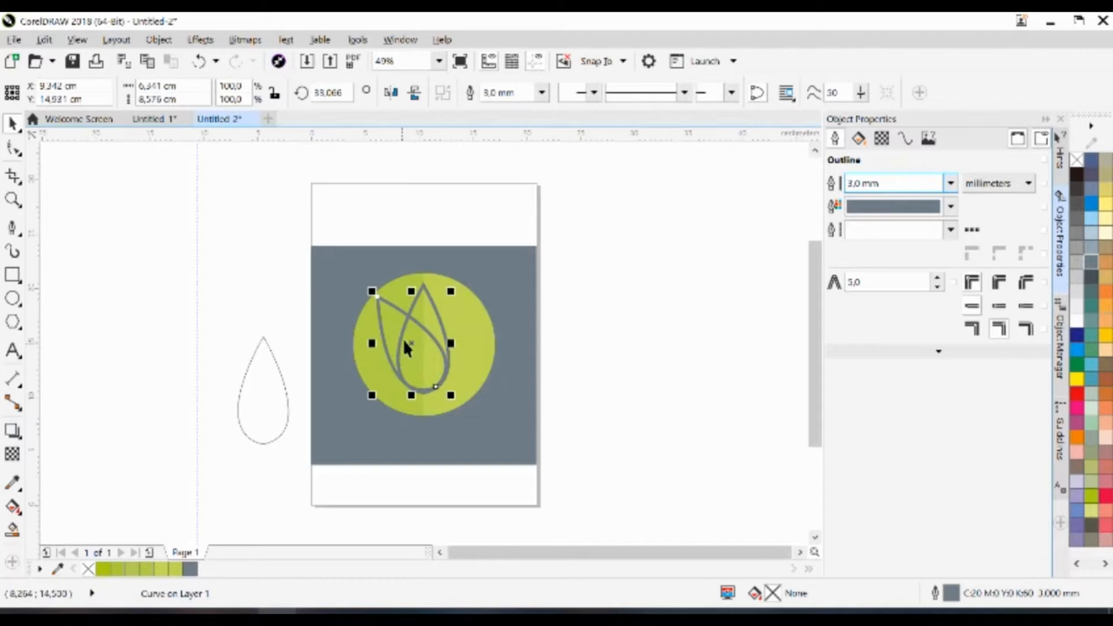
{"action": "left_click", "coordinate": [410, 339]}
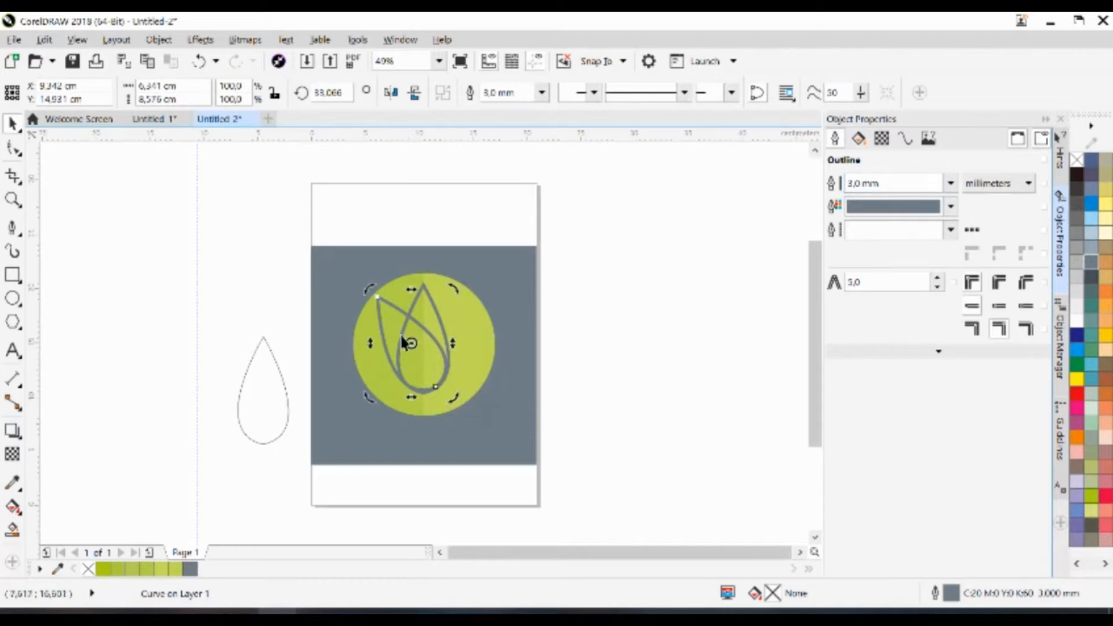
{"action": "left_click", "coordinate": [413, 349]}
{"action": "key", "text": "ctrl+z"}
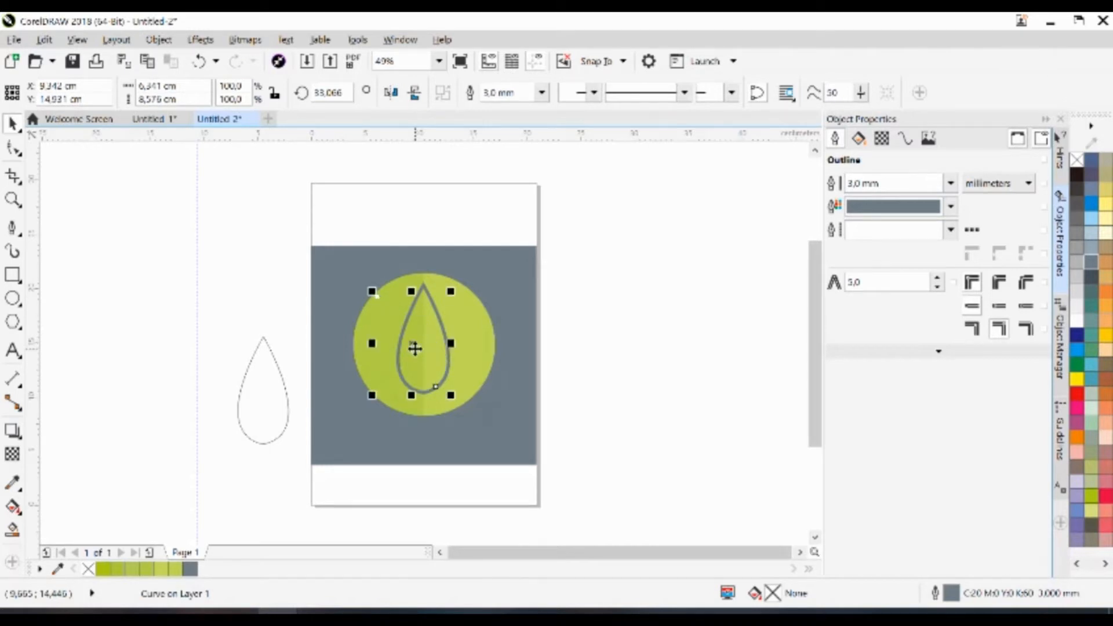
{"action": "key", "text": "ctrl+shift+z"}
Duplicate the tilted petal, mirror the copy horizontally and place it on the opposite side of the upright teardrop
{"action": "key", "text": "ctrl+r"}
{"action": "left_click", "coordinate": [392, 94]}
{"action": "left_click_drag", "start_coordinate": [415, 333], "coordinate": [433, 347]}
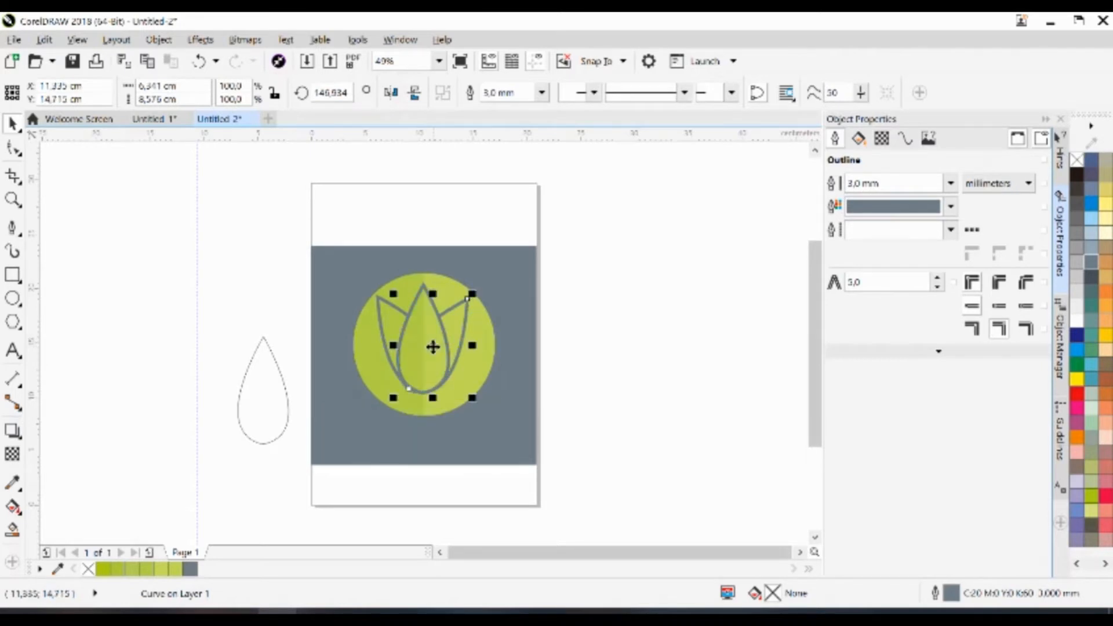
{"action": "left_click", "coordinate": [559, 305]}
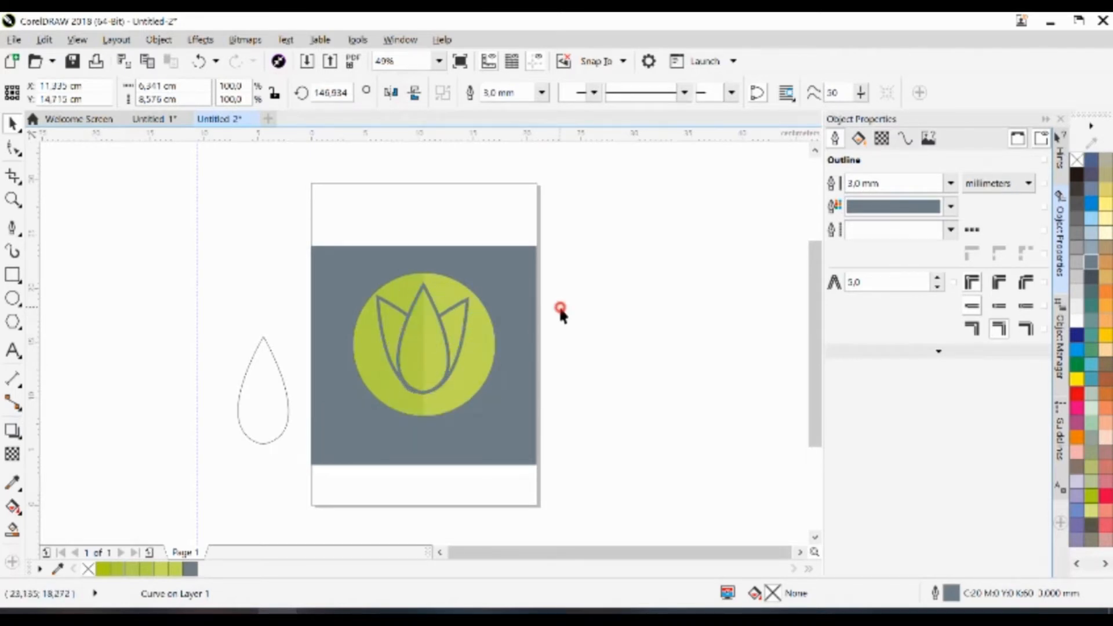
Move the spare teardrop beside the page onto the green circle, rotate it about 47 degrees clockwise and shift it right of centre
{"action": "left_click", "coordinate": [266, 394]}
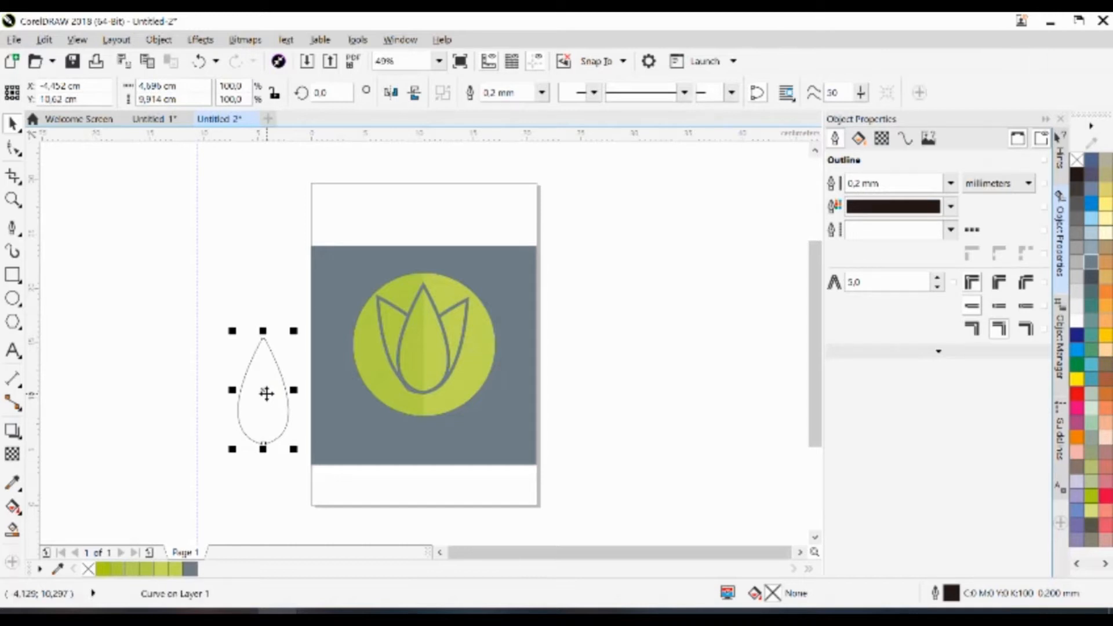
{"action": "left_click_drag", "start_coordinate": [266, 394], "coordinate": [428, 338]}
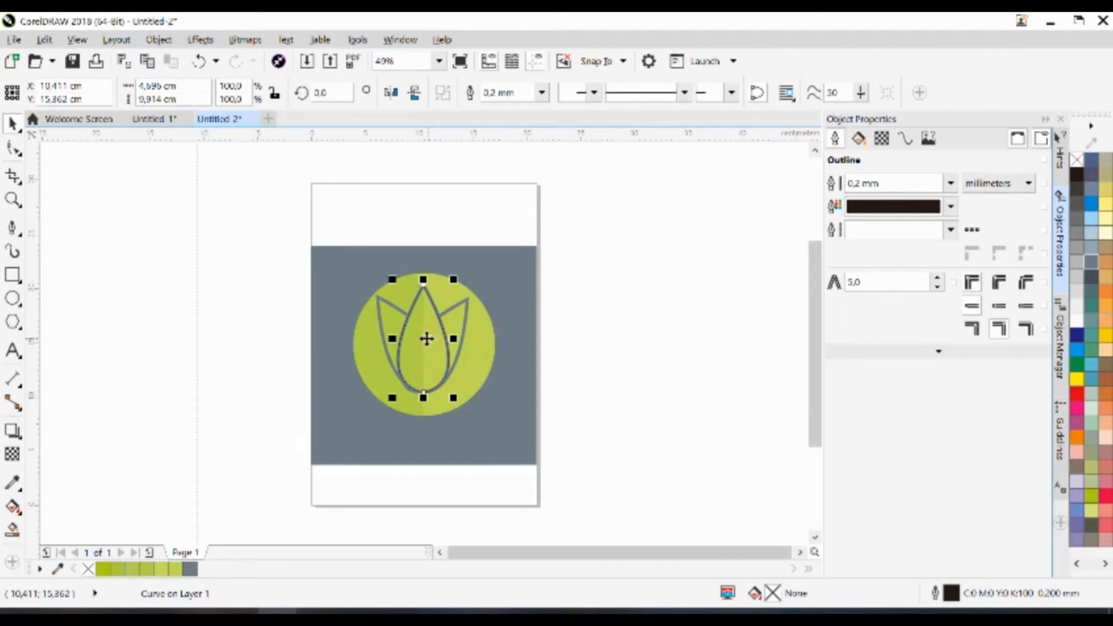
{"action": "left_click", "coordinate": [424, 344]}
{"action": "left_click_drag", "start_coordinate": [451, 279], "coordinate": [485, 322]}
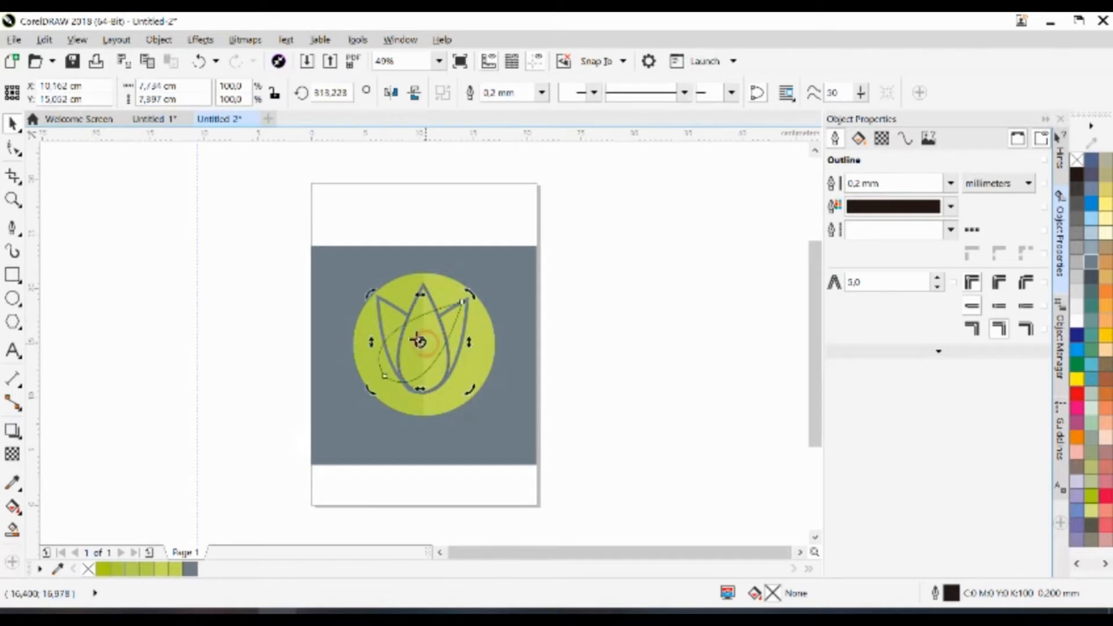
{"action": "left_click", "coordinate": [421, 341]}
{"action": "left_click_drag", "start_coordinate": [421, 341], "coordinate": [442, 352]}
{"action": "left_click", "coordinate": [437, 350]}
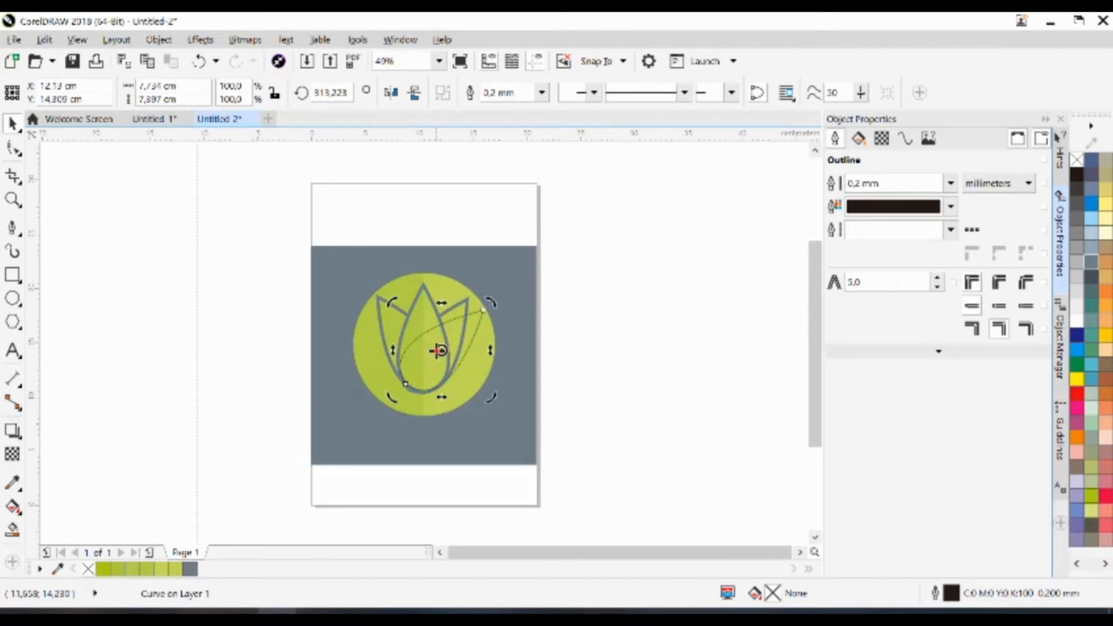
Rotate the newly placed teardrop about 11 degrees further clockwise and shift it slightly right and down so its tip nears the circle's edge
{"action": "left_click_drag", "start_coordinate": [492, 294], "coordinate": [498, 307]}
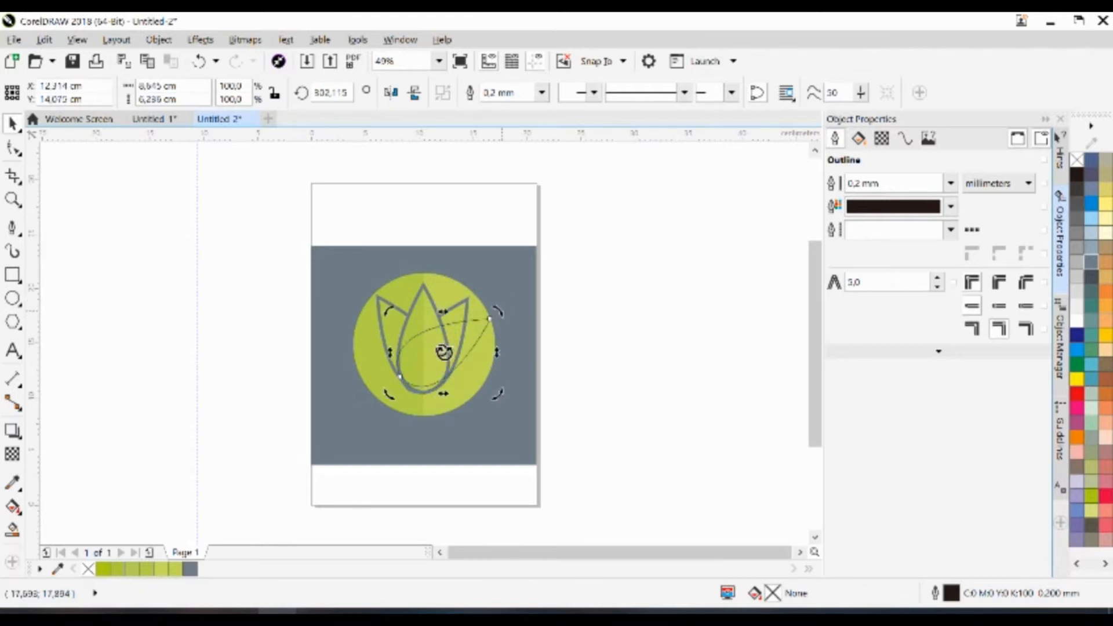
{"action": "left_click", "coordinate": [444, 353]}
{"action": "left_click_drag", "start_coordinate": [445, 354], "coordinate": [451, 357]}
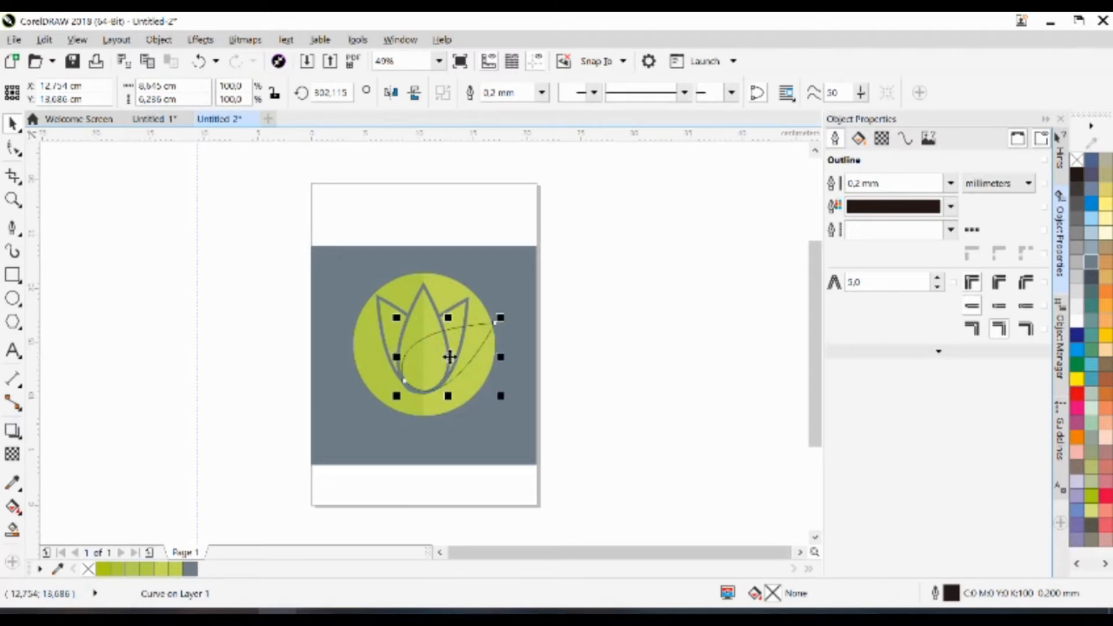
Give the wide-tilted outer petal a 3.0 mm slate gray outline, C20 M0 Y0 K60
{"action": "key", "text": "ctrl+d"}
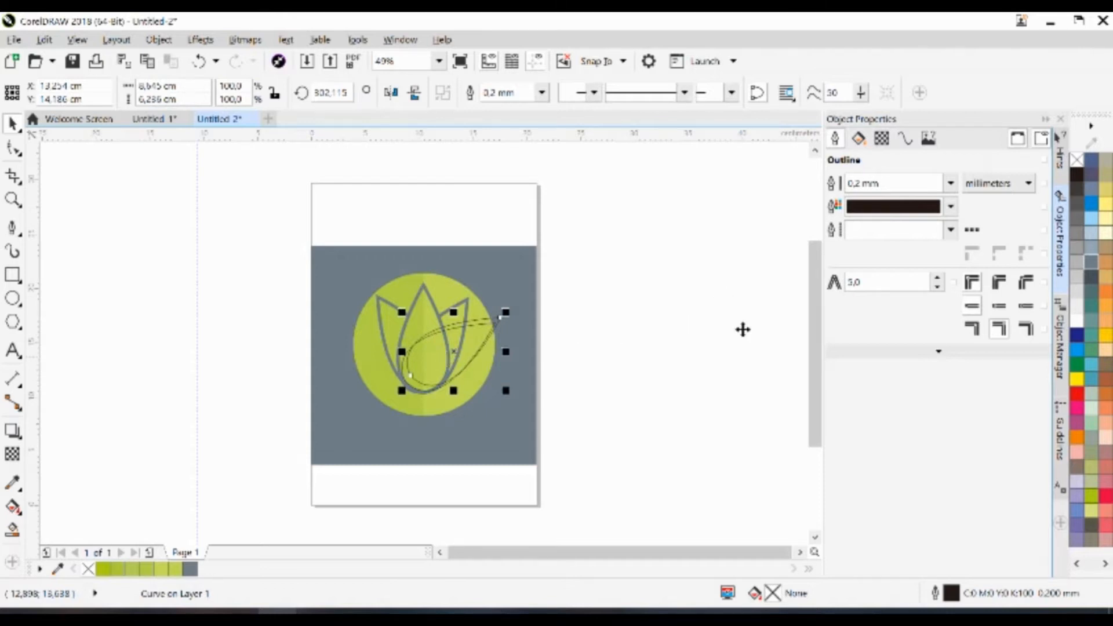
{"action": "key", "text": "Delete"}
{"action": "left_click", "coordinate": [483, 337]}
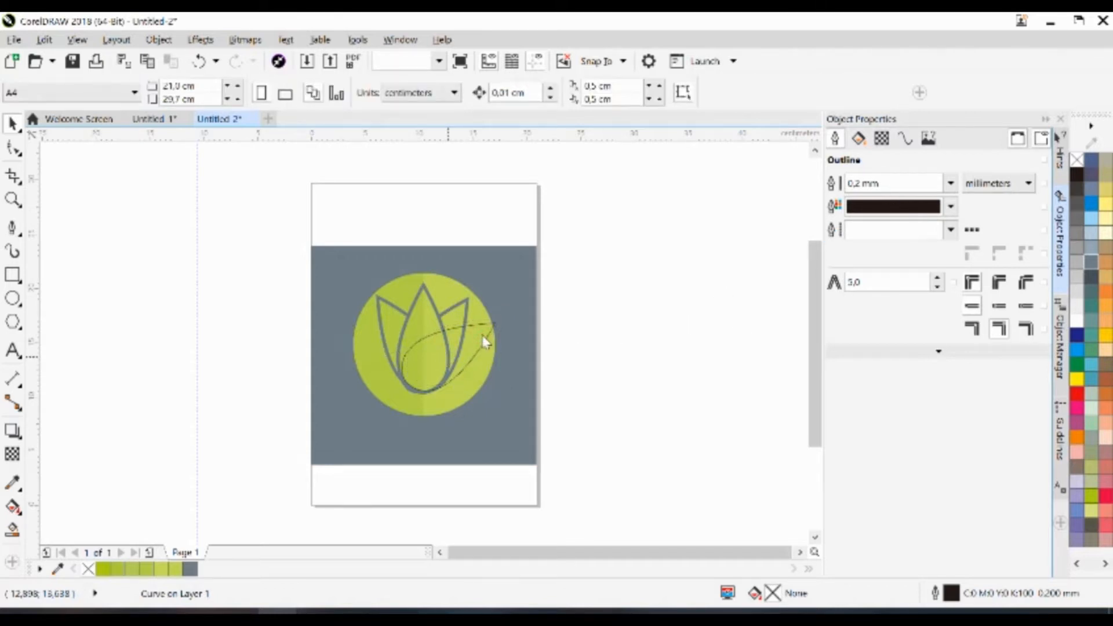
{"action": "left_click", "coordinate": [482, 337]}
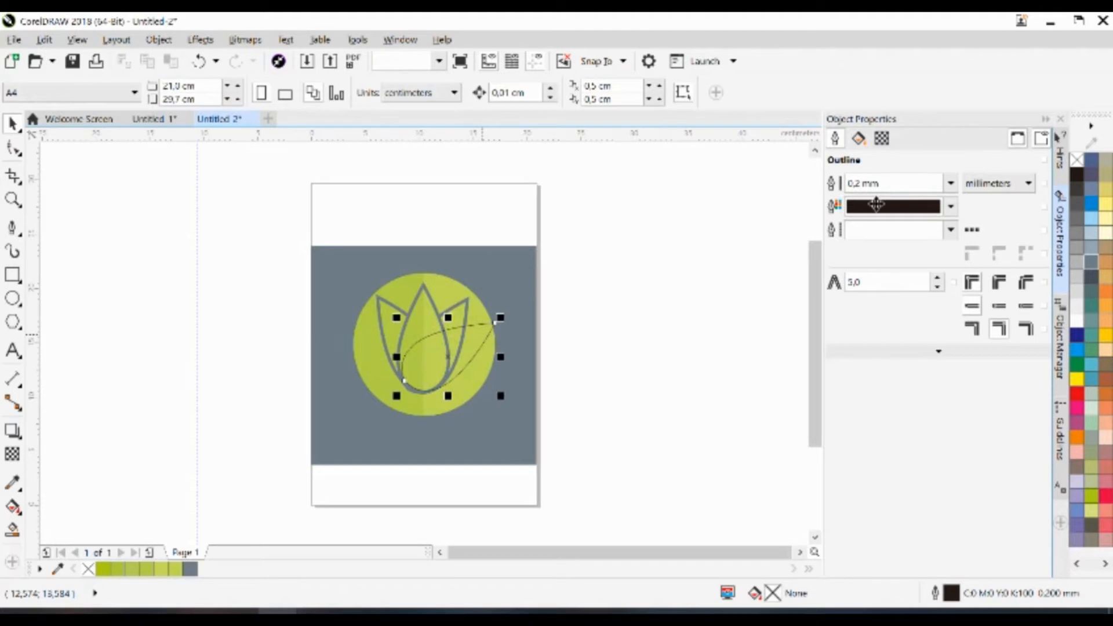
{"action": "left_click", "coordinate": [951, 183]}
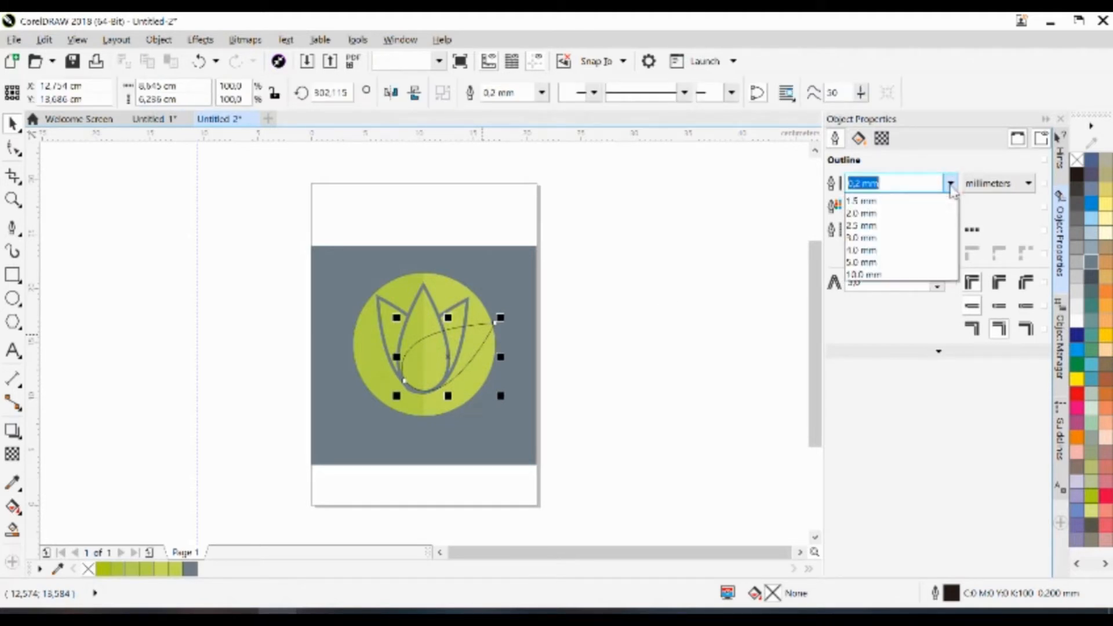
{"action": "left_click", "coordinate": [890, 331]}
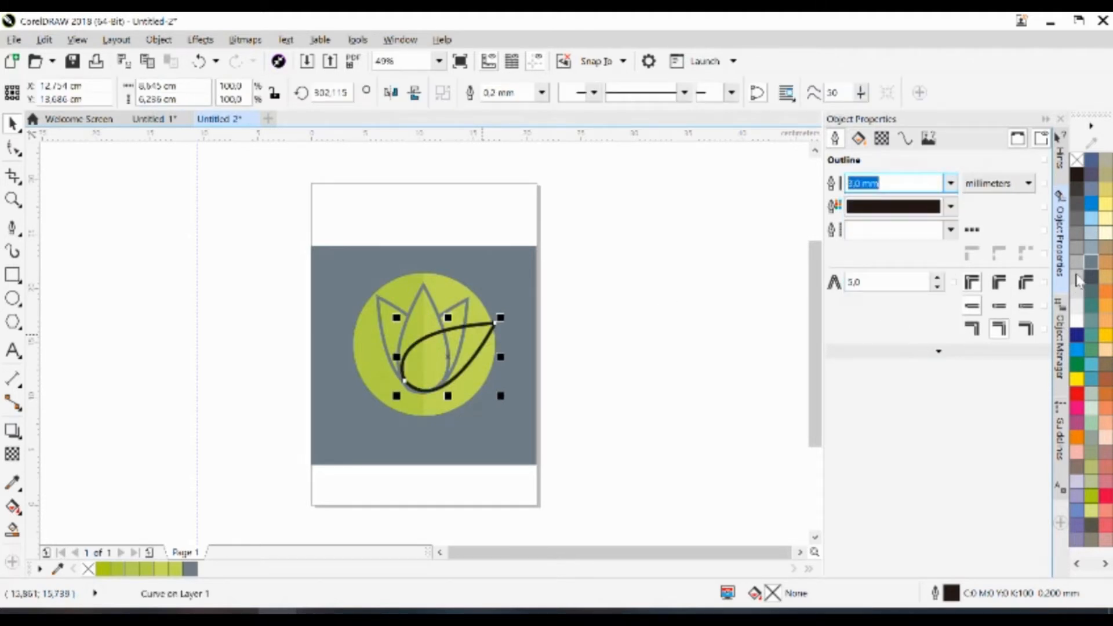
{"action": "right_click", "coordinate": [1090, 263]}
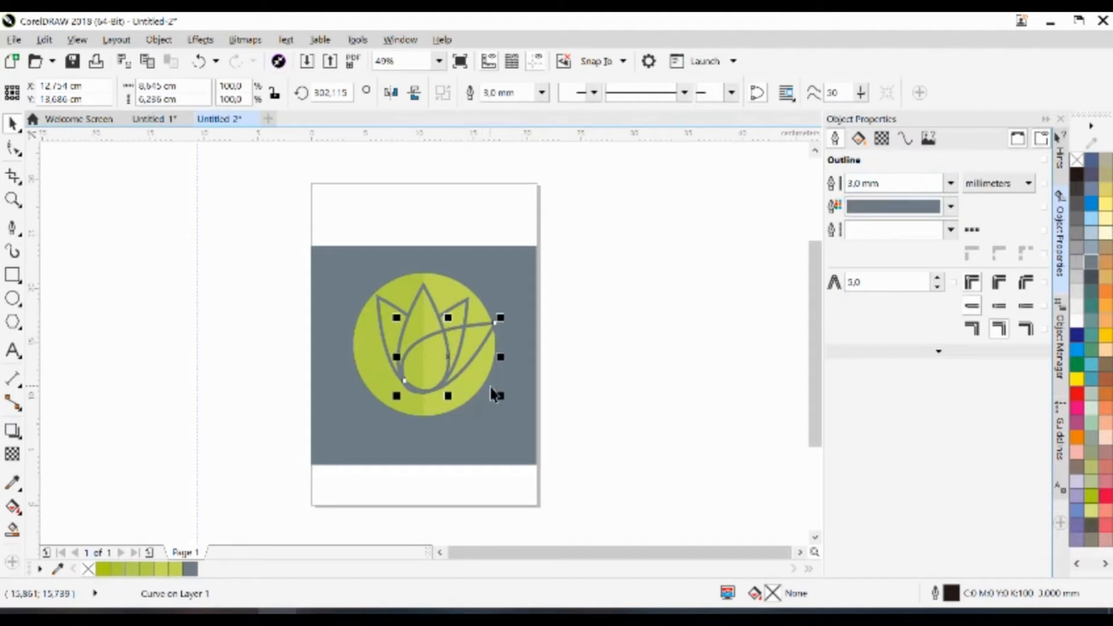
Duplicate the wide-tilted outer petal, mirror the copy horizontally and place it on the opposite side of the flower
{"action": "left_click_drag", "start_coordinate": [457, 351], "coordinate": [399, 358]}
{"action": "left_click", "coordinate": [393, 94]}
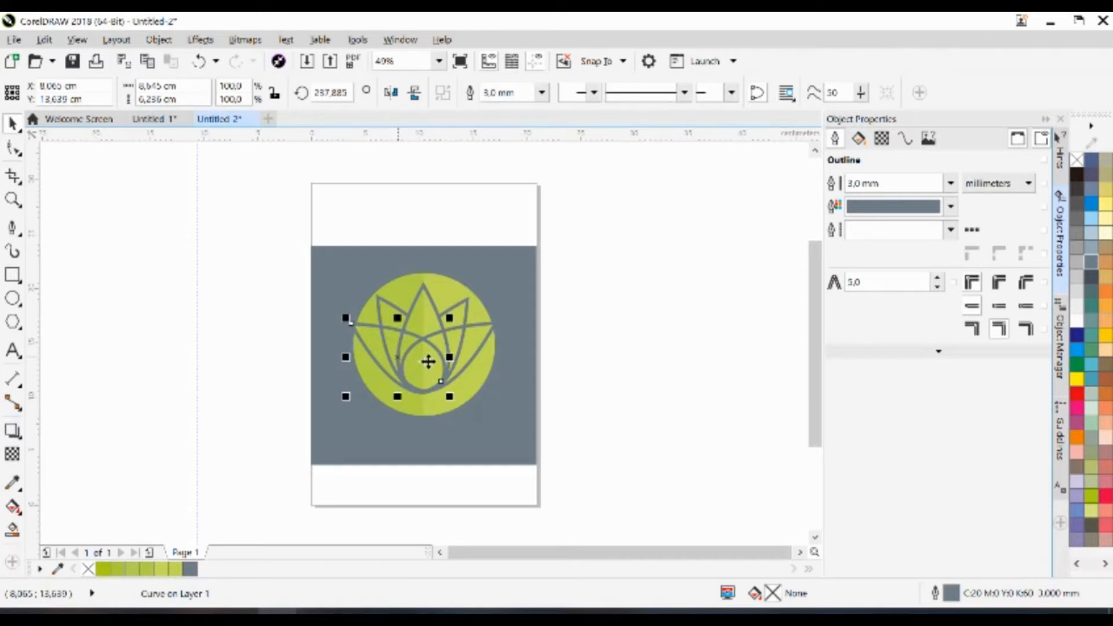
{"action": "scroll", "coordinate": [428, 361], "scroll_direction": "up", "scroll_amount": 2}
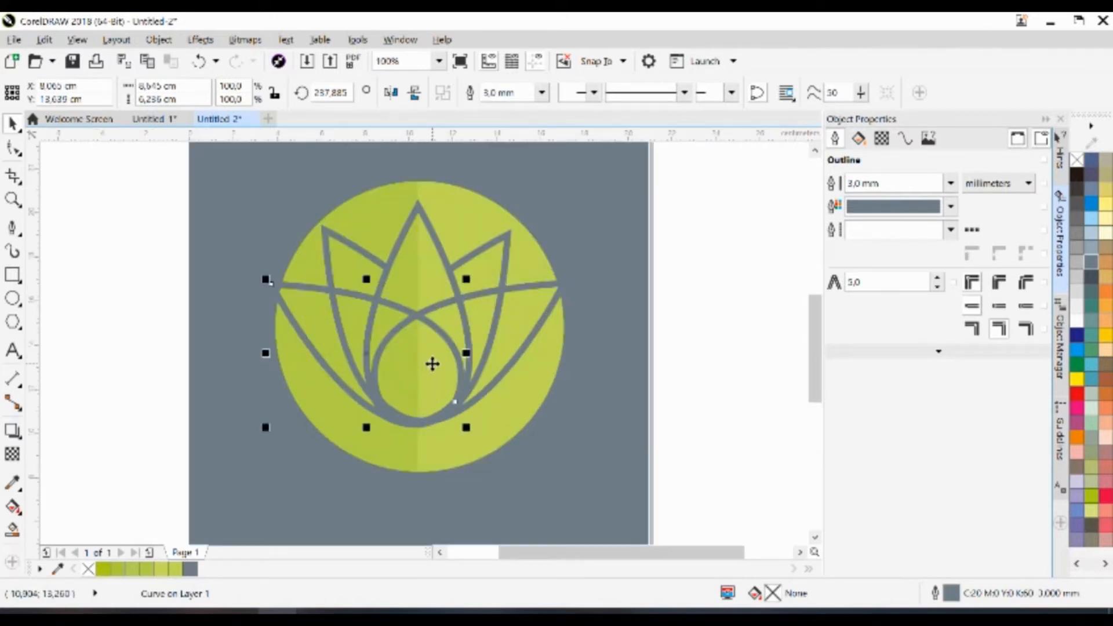
{"action": "scroll", "coordinate": [433, 364], "scroll_direction": "down", "scroll_amount": 2}
Select all five petals and scale them down proportionally to about 11.7 by 8.7 cm
{"action": "left_click", "coordinate": [248, 264]}
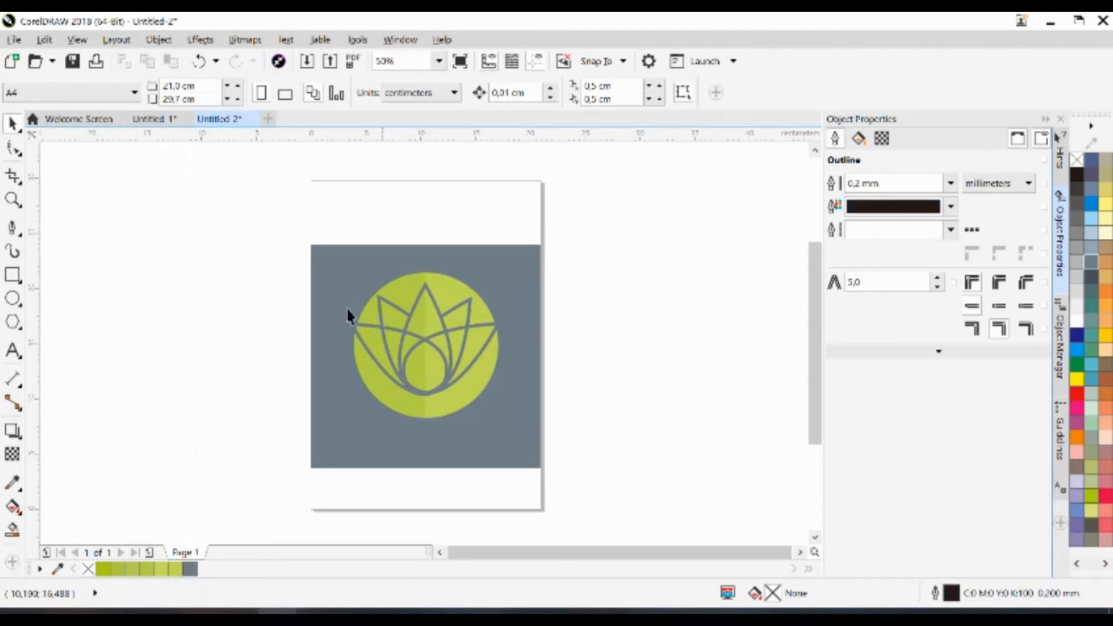
{"action": "left_click_drag", "start_coordinate": [294, 265], "coordinate": [577, 405]}
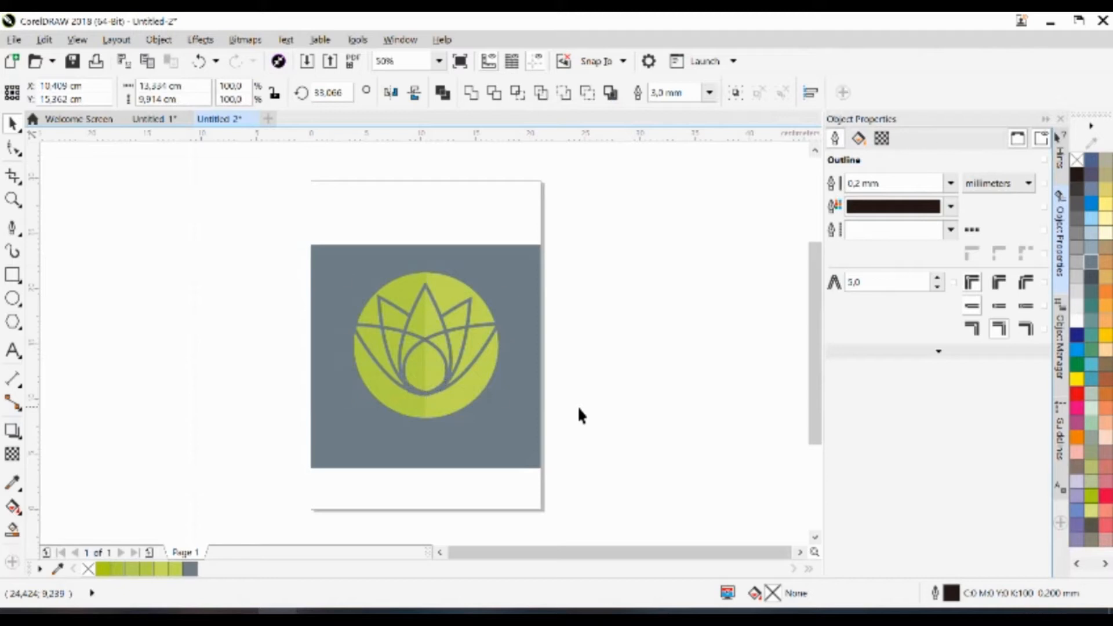
{"action": "mouse_move", "coordinate": [503, 399]}
{"action": "left_mouse_down"}
{"action": "mouse_move", "coordinate": [502, 383]}
{"action": "mouse_move", "coordinate": [490, 392]}
{"action": "left_mouse_up"}
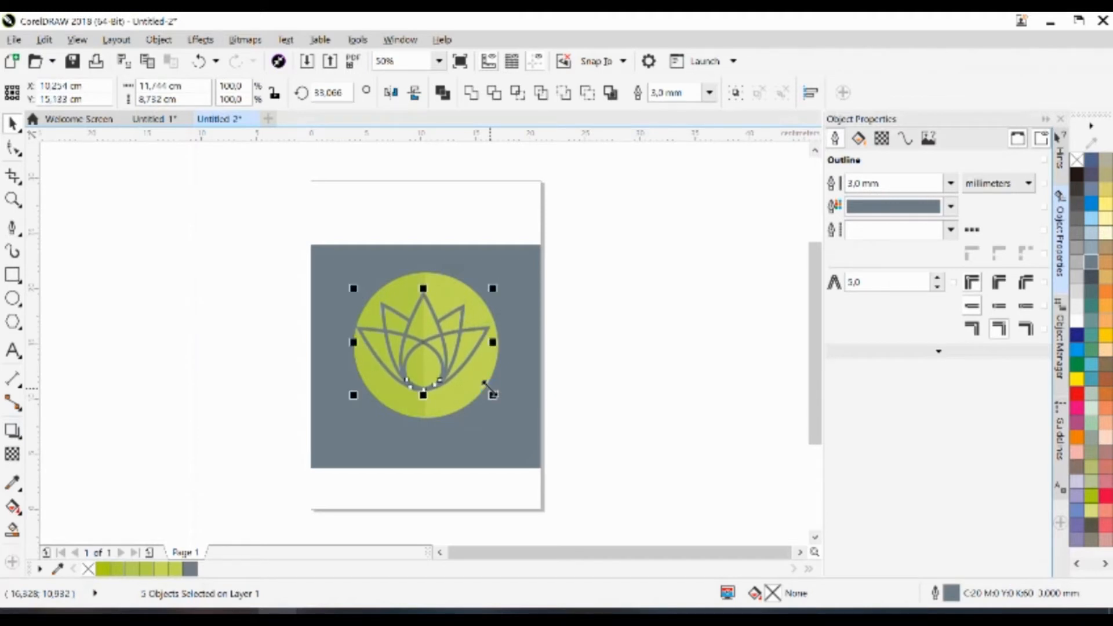
Nudge the five selected petals 0.07 cm to the right on the green circle and deselect them
{"action": "key", "text": "Right"}
{"action": "key", "text": "Right"}
{"action": "key", "text": "Right"}
{"action": "key", "text": "Right"}
{"action": "key", "text": "Right"}
{"action": "key", "text": "Right"}
{"action": "key", "text": "Right"}
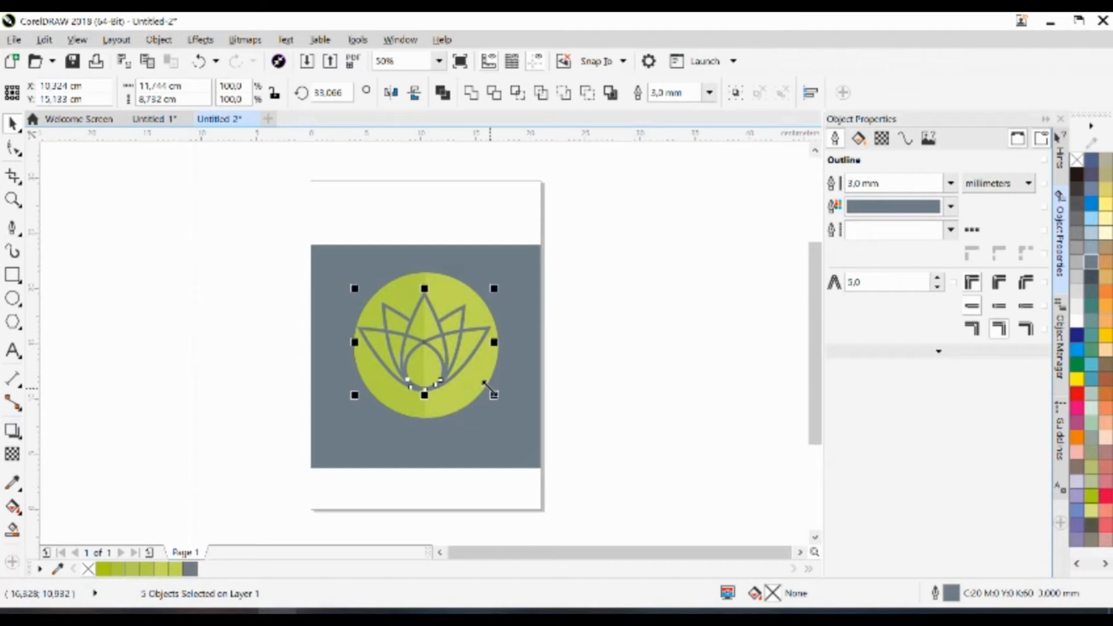
{"action": "left_click", "coordinate": [599, 398]}
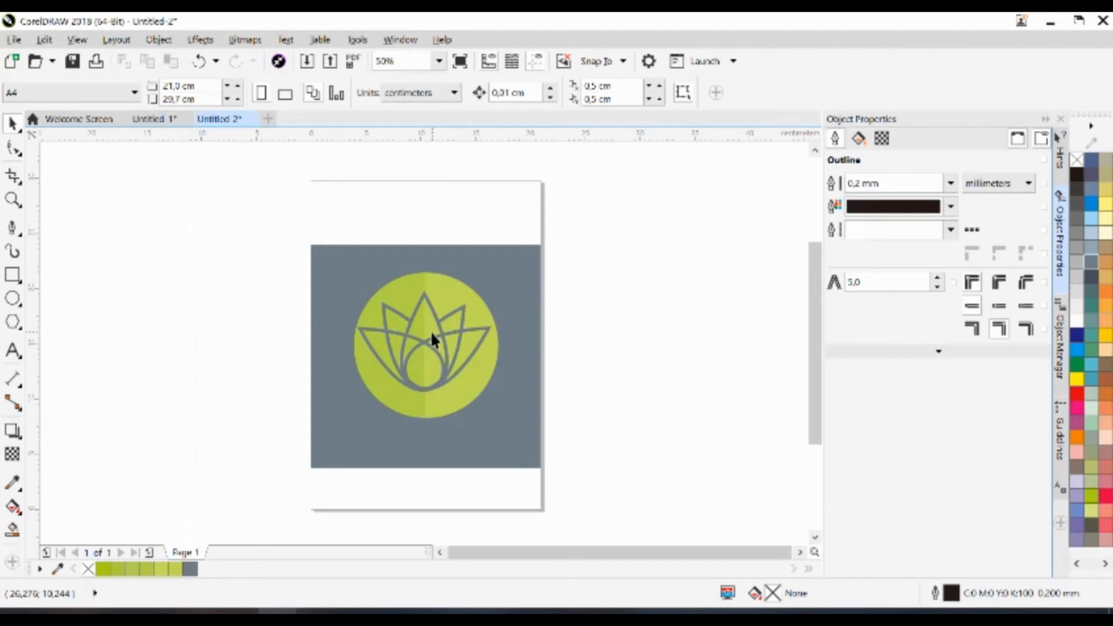
Bring the upright central teardrop forward in front of the two outer petals
{"action": "scroll", "coordinate": [431, 330], "scroll_direction": "up", "scroll_amount": 2}
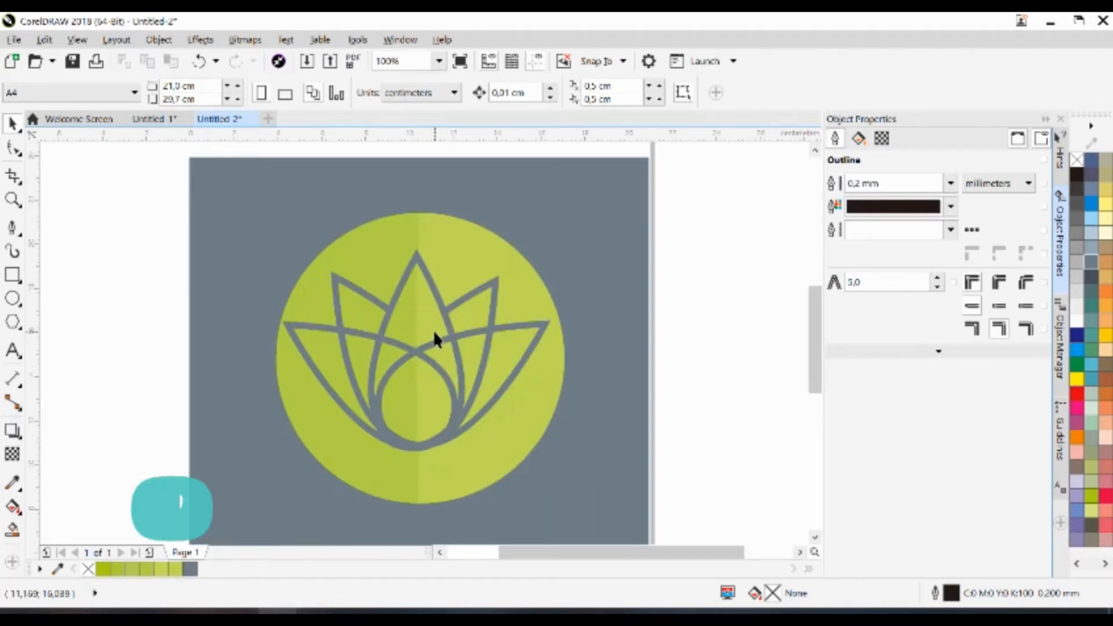
{"action": "left_click", "coordinate": [415, 298]}
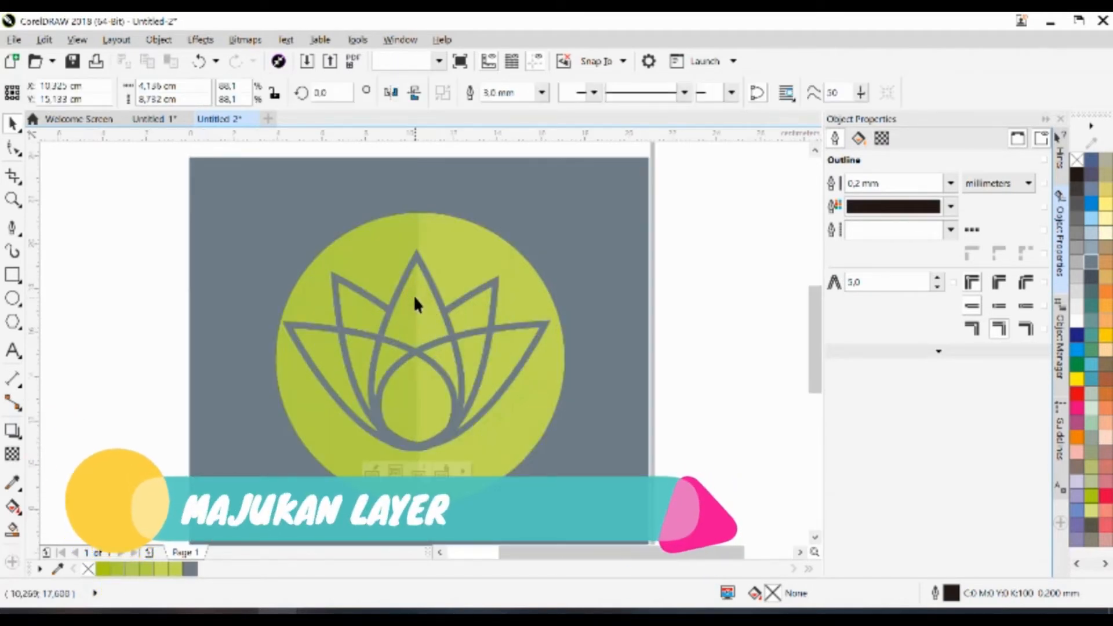
{"action": "left_click", "coordinate": [414, 268]}
{"action": "key", "text": "ctrl+Page_Up"}
{"action": "key", "text": "ctrl+Page_Up"}
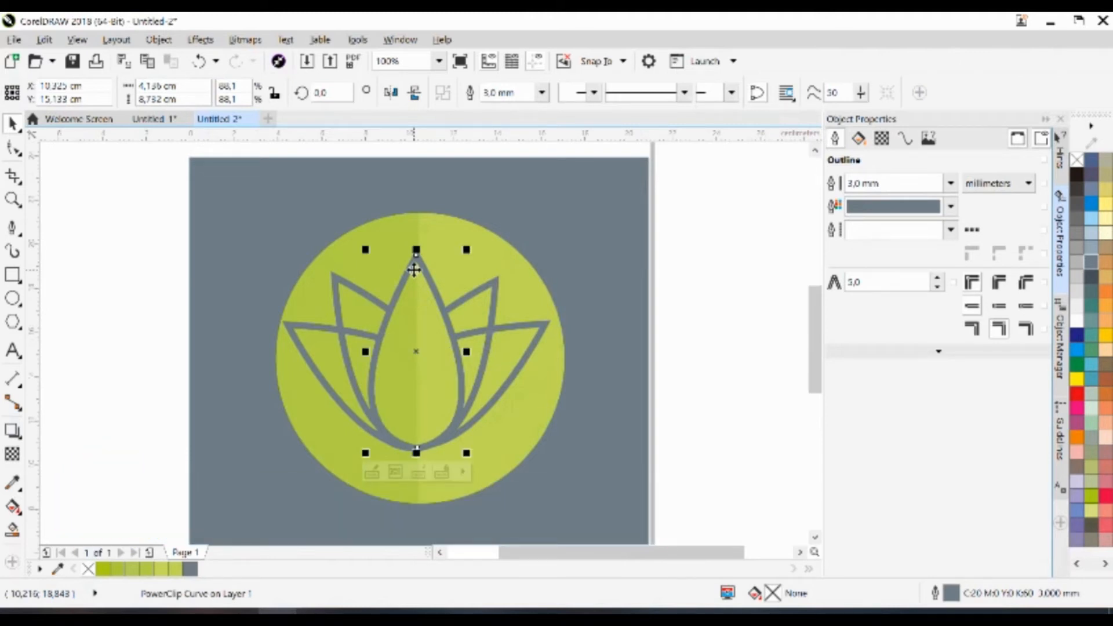
{"action": "key", "text": "Escape"}
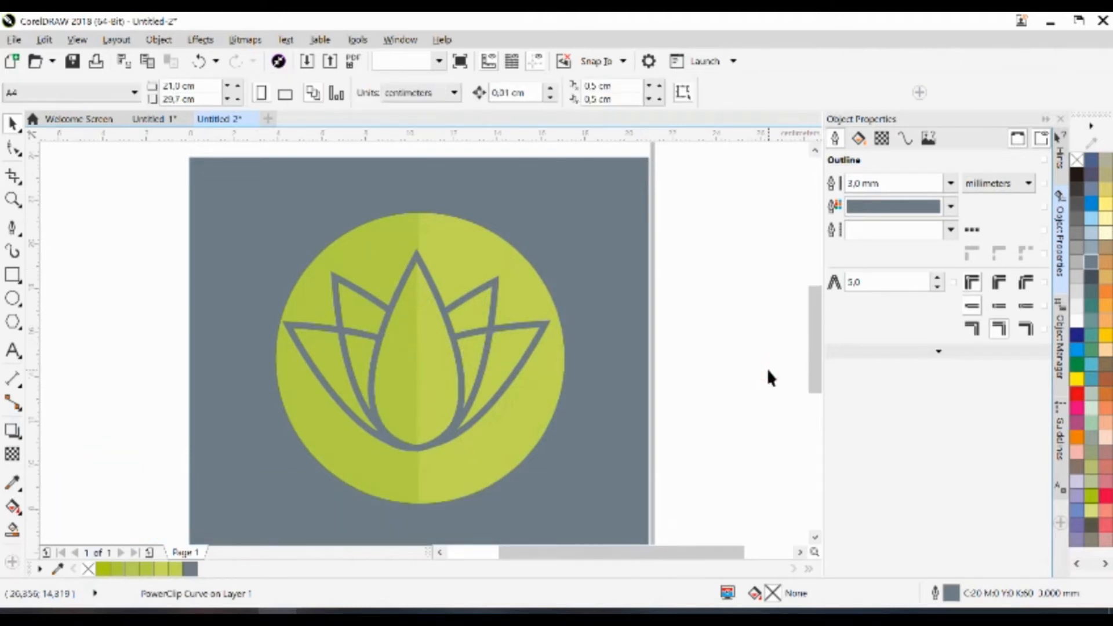
Add the artistic text "LILY" on the slate background below the green circle
{"action": "scroll", "coordinate": [767, 368], "scroll_direction": "down", "scroll_amount": 2}
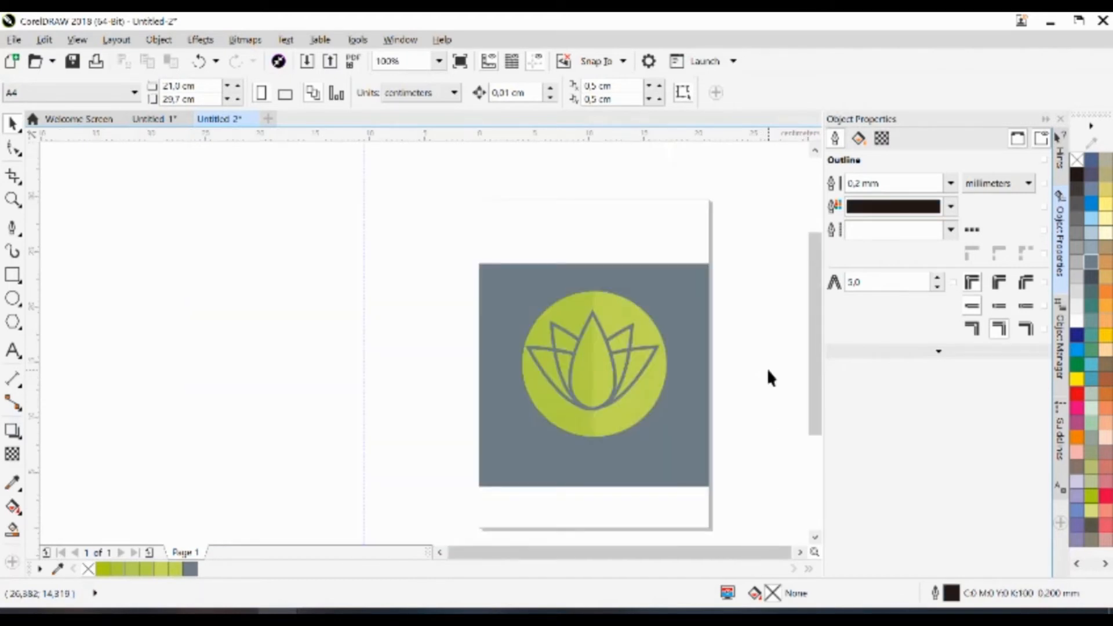
{"action": "left_click", "coordinate": [800, 553]}
{"action": "left_click", "coordinate": [800, 552]}
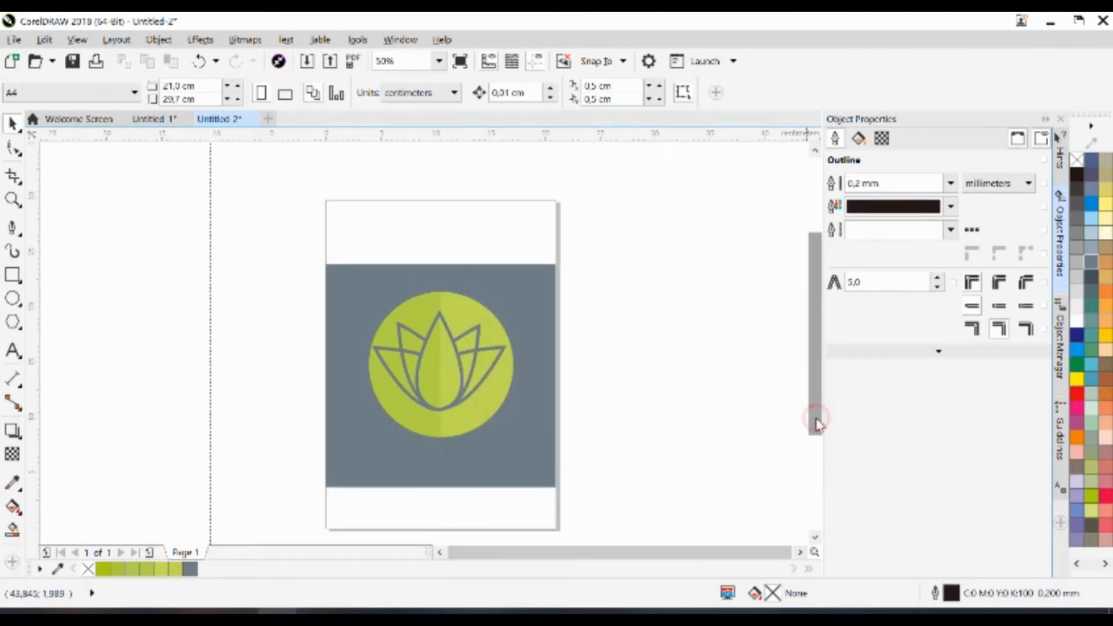
{"action": "left_click_drag", "start_coordinate": [818, 423], "coordinate": [817, 438]}
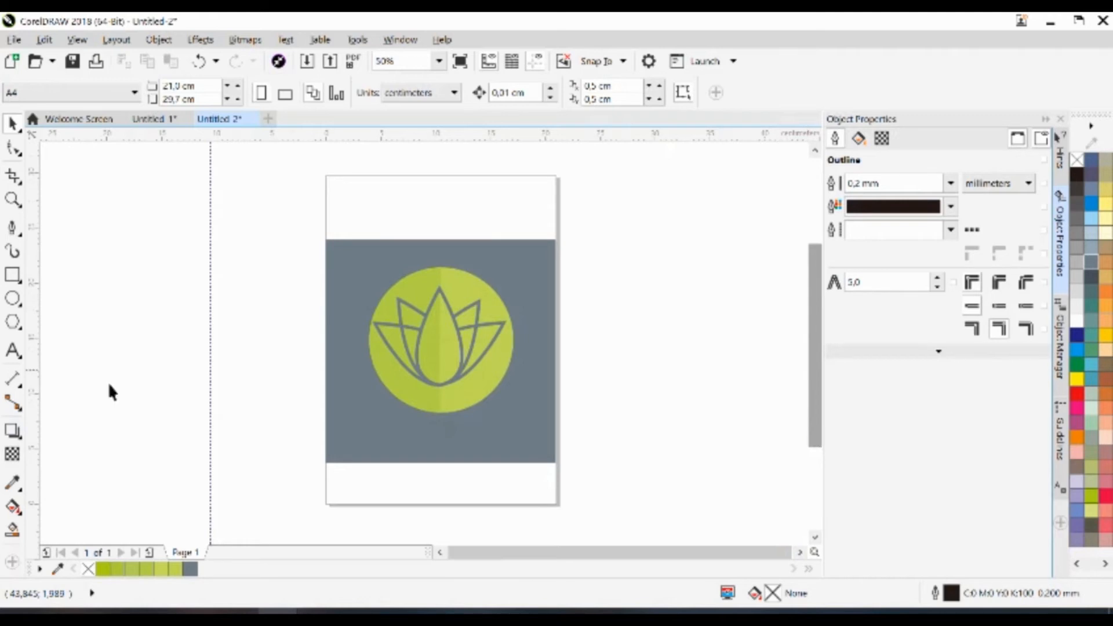
{"action": "left_click", "coordinate": [13, 350]}
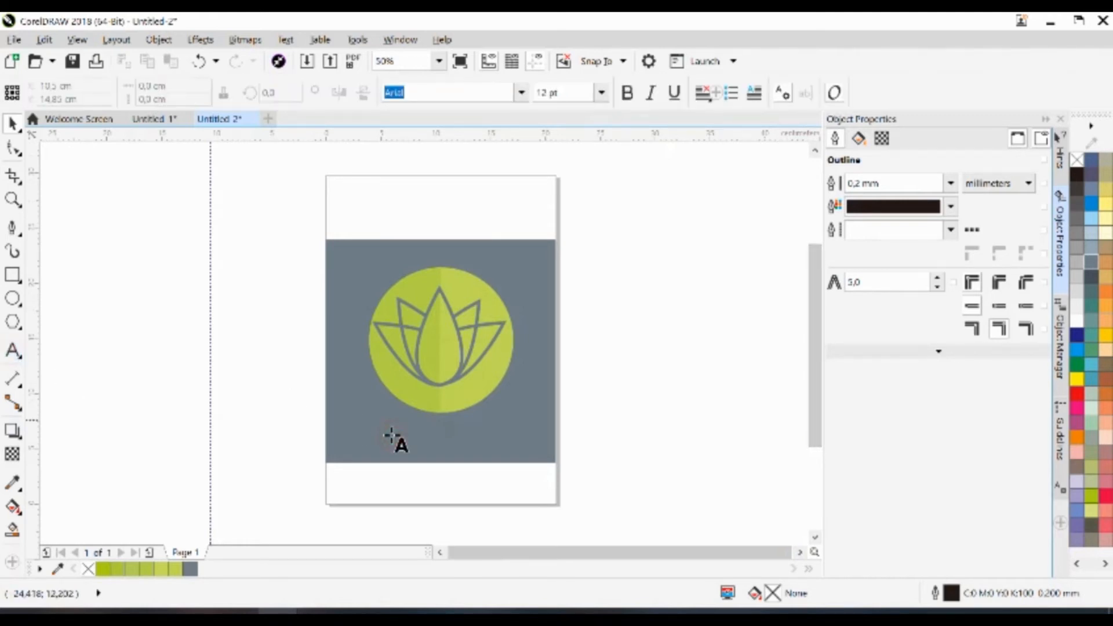
{"action": "left_click", "coordinate": [392, 438]}
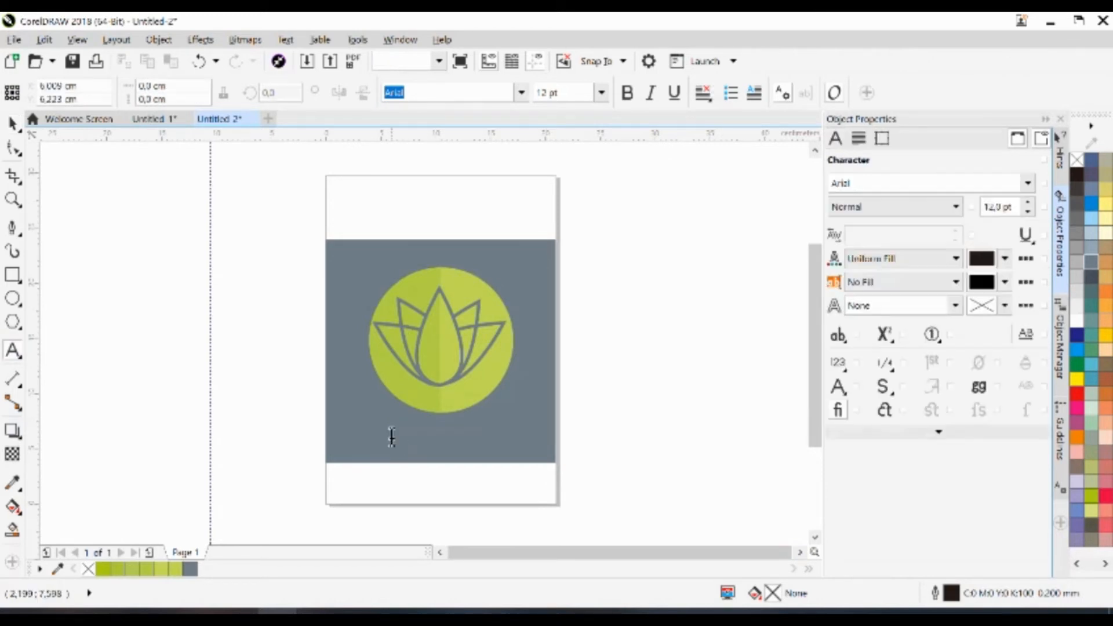
{"action": "type", "text": "LILY"}
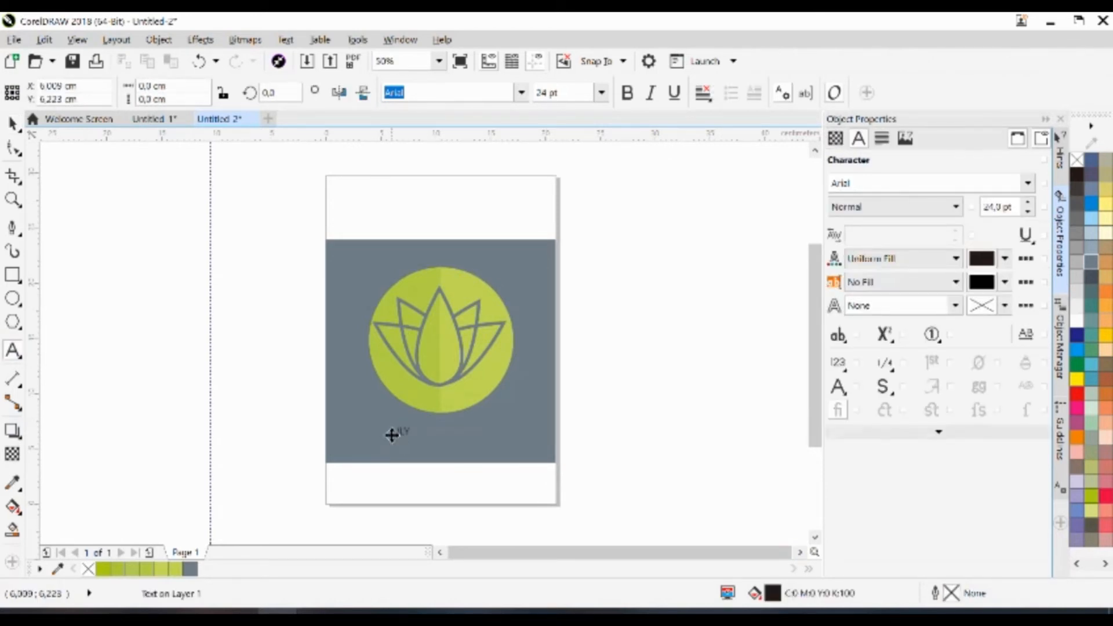
{"action": "left_click", "coordinate": [456, 451]}
Add a second, letter-spaced text line "S I N C E 1 9 8 0" below and to the right of "LILY"
{"action": "left_click", "coordinate": [422, 452]}
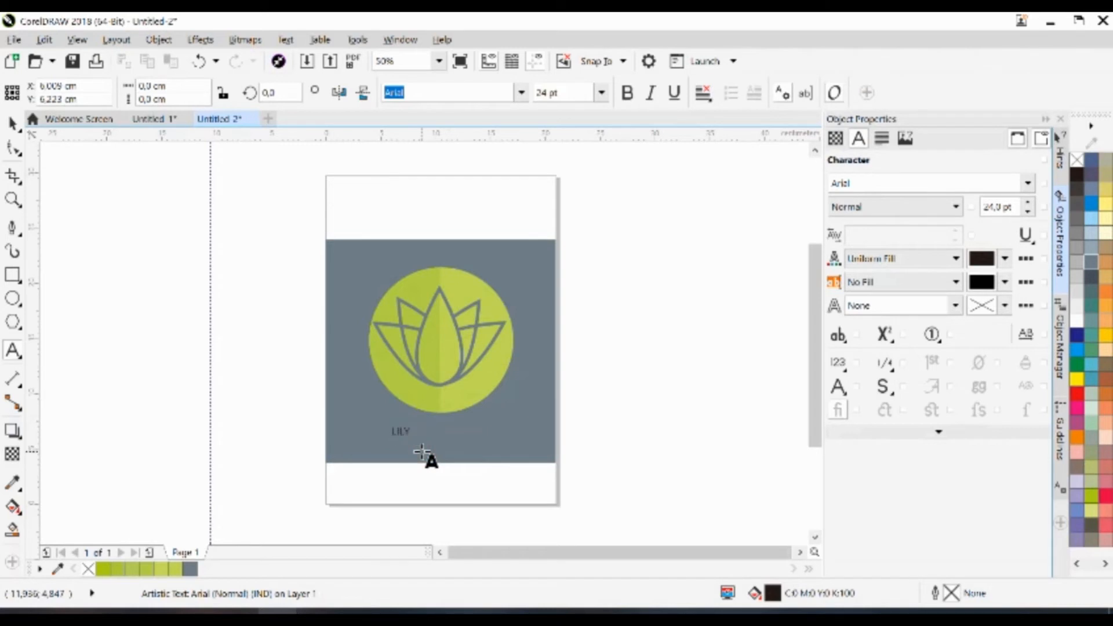
{"action": "type", "text": "S I N C E"}
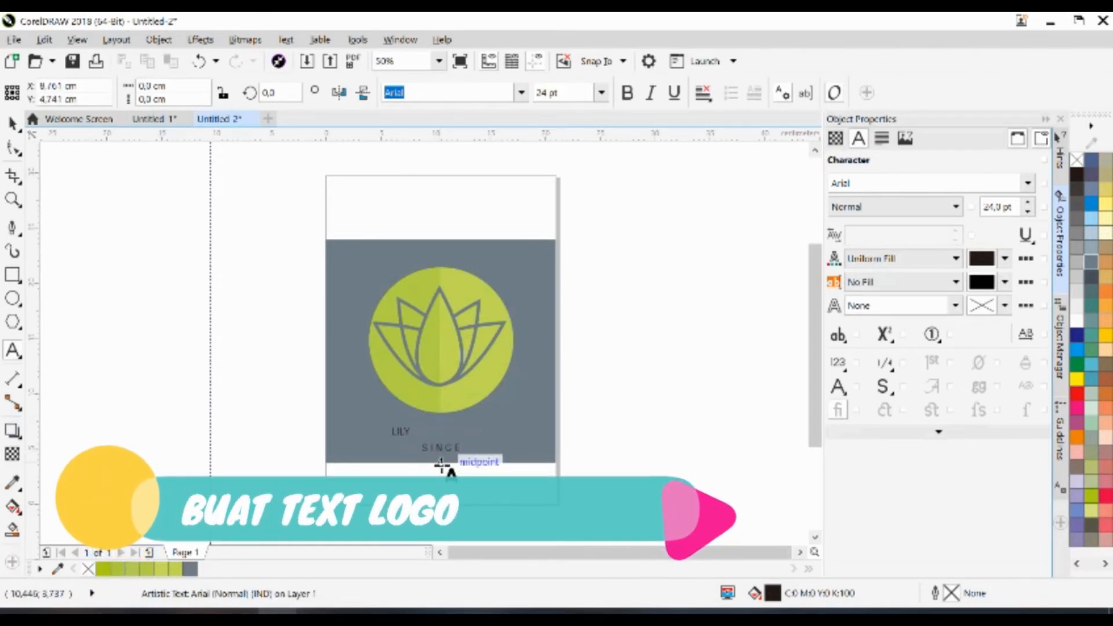
{"action": "type", "text": " 1 8 8 0"}
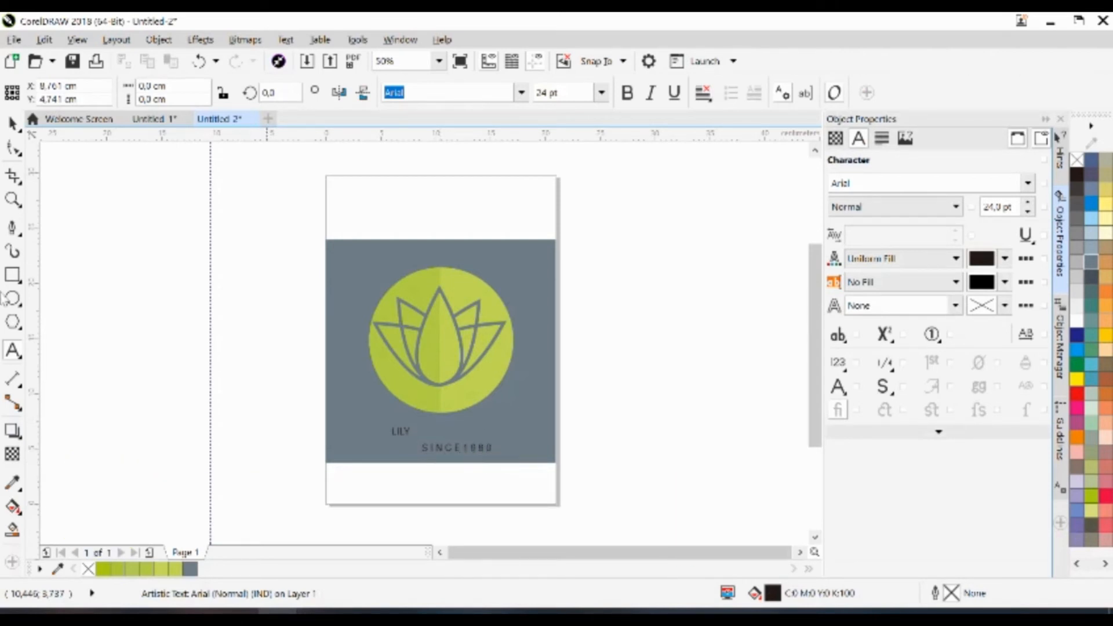
Fill both text lines, "S I N C E 1 9 8 0" and "LILY", with white
{"action": "left_click", "coordinate": [12, 123]}
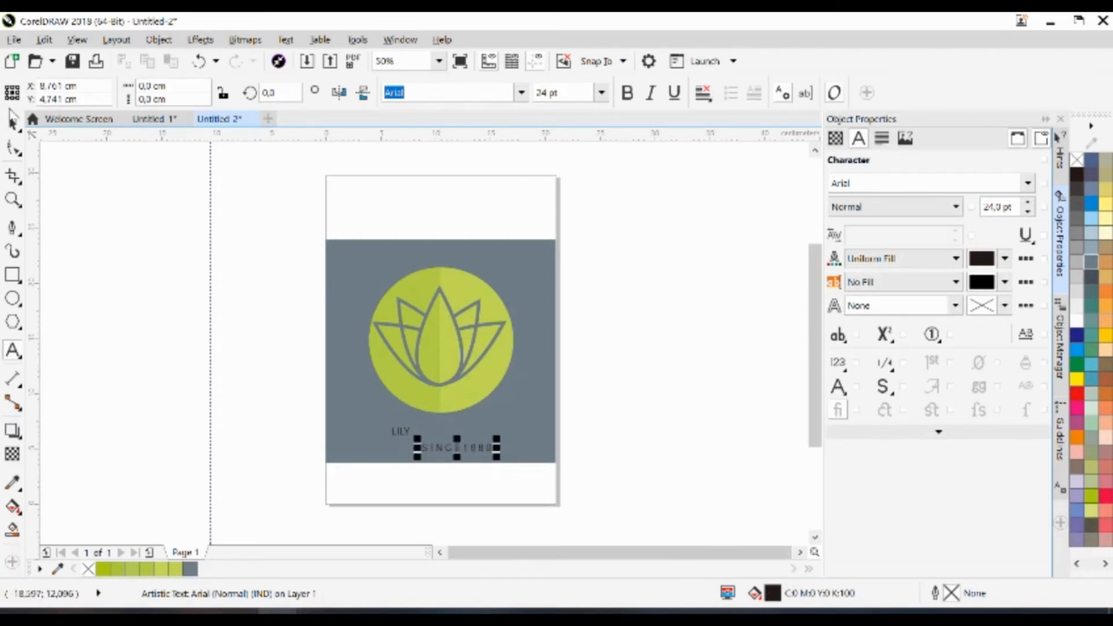
{"action": "left_click", "coordinate": [1076, 318]}
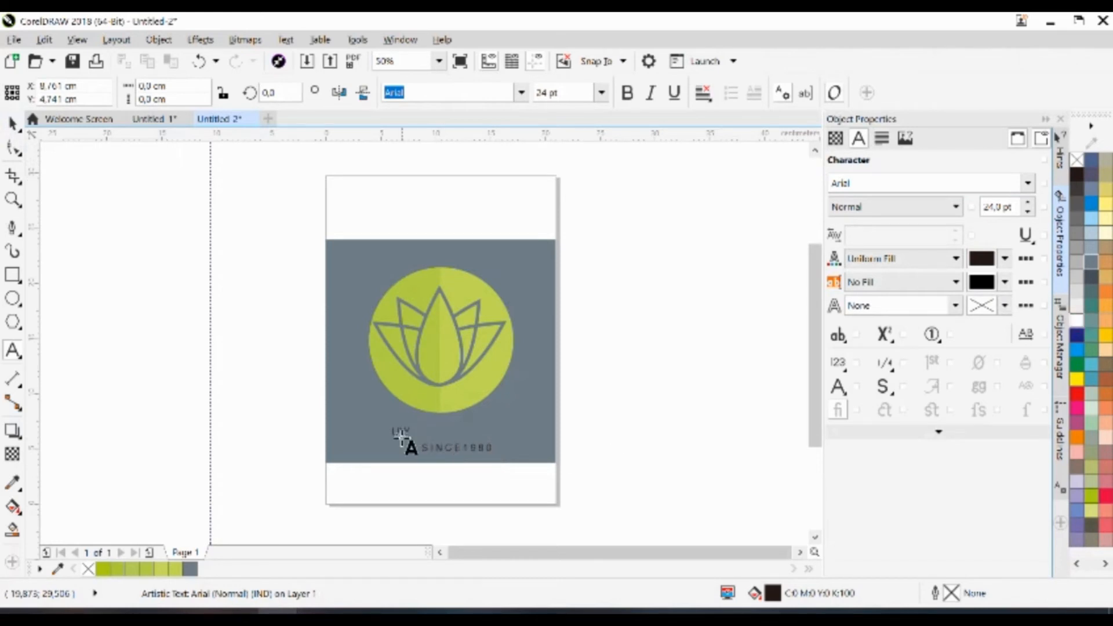
{"action": "left_click", "coordinate": [12, 123]}
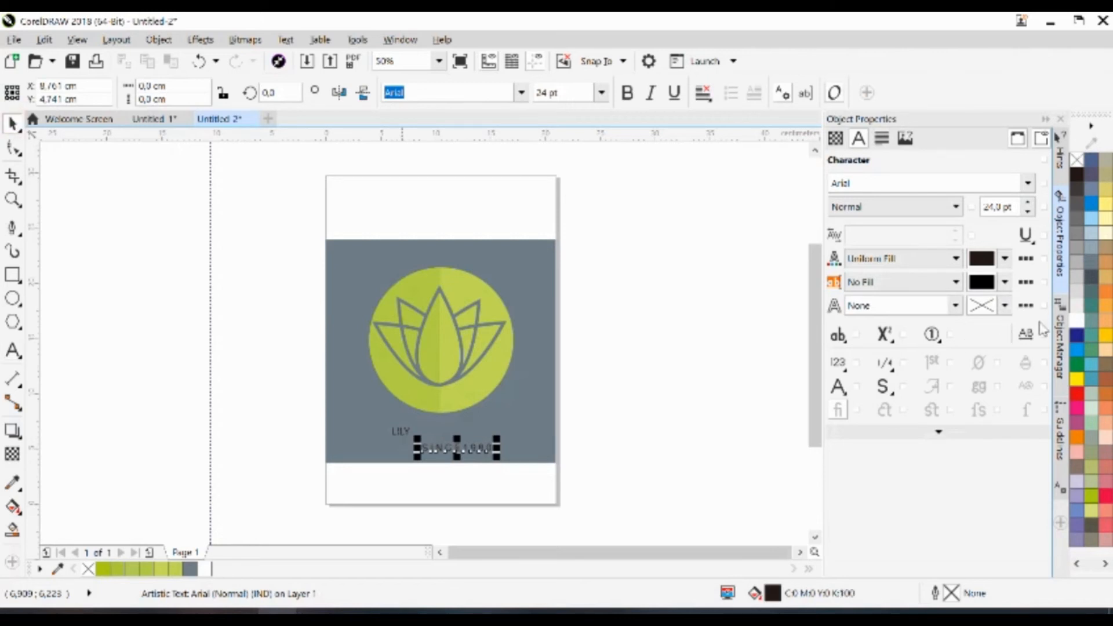
{"action": "left_click", "coordinate": [1079, 322]}
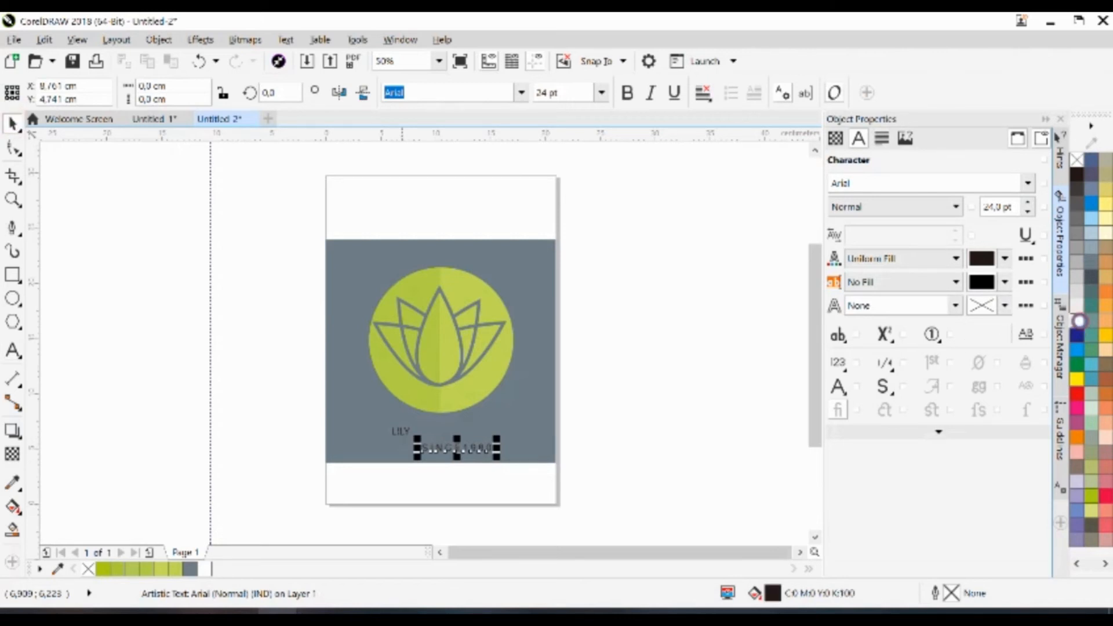
{"action": "left_click", "coordinate": [400, 433]}
{"action": "left_click", "coordinate": [1076, 320]}
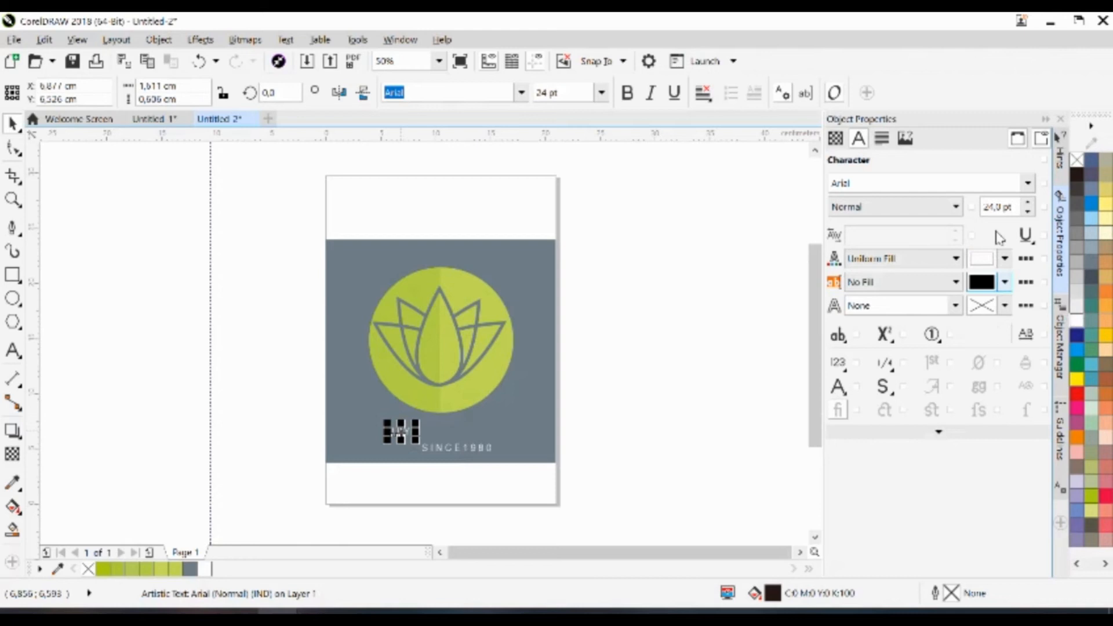
Set the "LILY" text in Franklin Gothic Demi Cond and enlarge it to about 66 pt
{"action": "left_click", "coordinate": [1028, 185]}
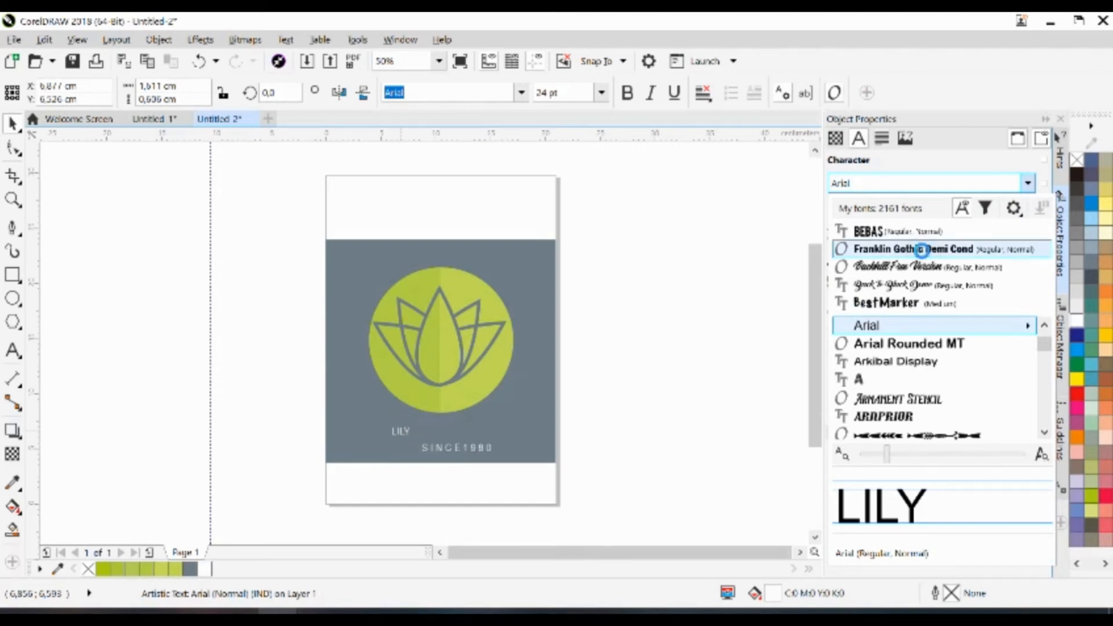
{"action": "left_click", "coordinate": [923, 252]}
{"action": "left_click_drag", "start_coordinate": [412, 439], "coordinate": [432, 454]}
Extend the slate background rectangle downward to a height of about 21.05 cm
{"action": "left_click", "coordinate": [815, 537]}
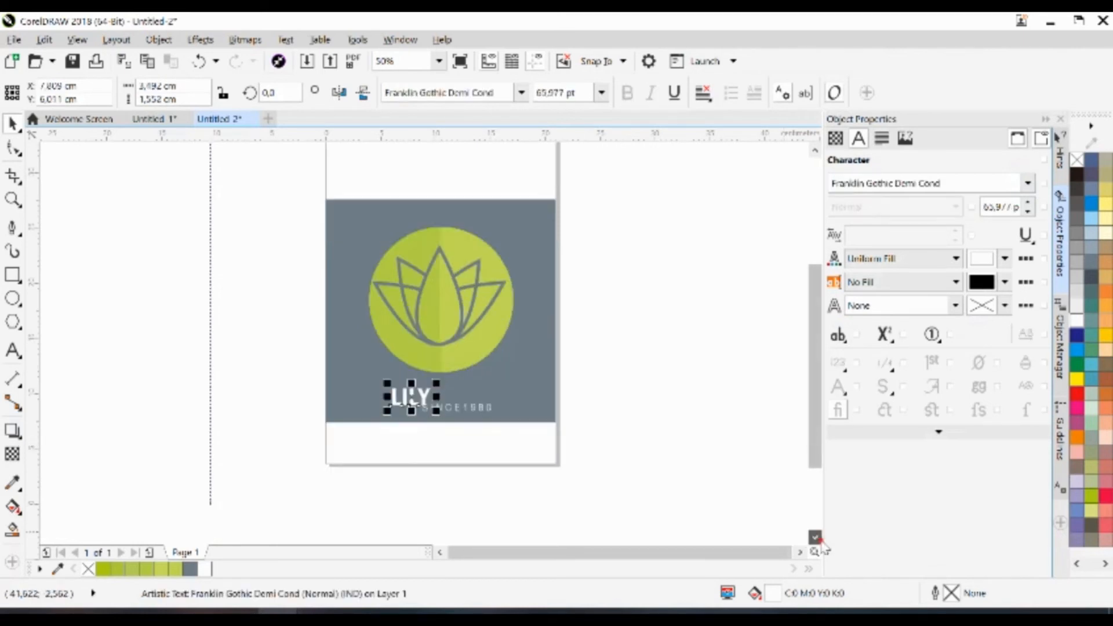
{"action": "left_click", "coordinate": [519, 410]}
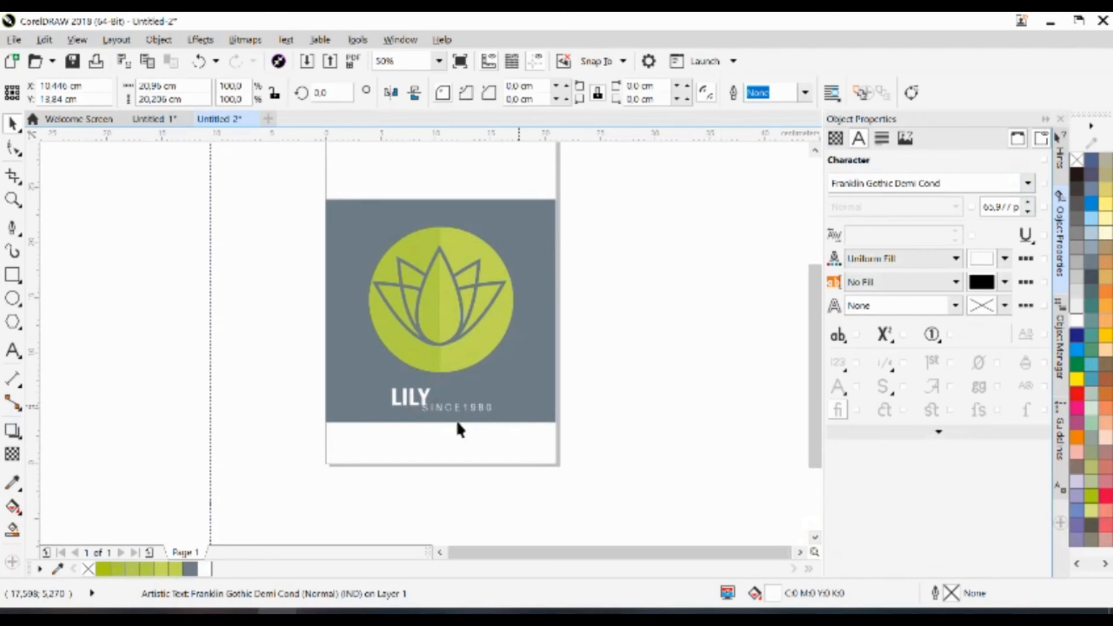
{"action": "left_click", "coordinate": [509, 380]}
{"action": "left_click_drag", "start_coordinate": [441, 423], "coordinate": [434, 432]}
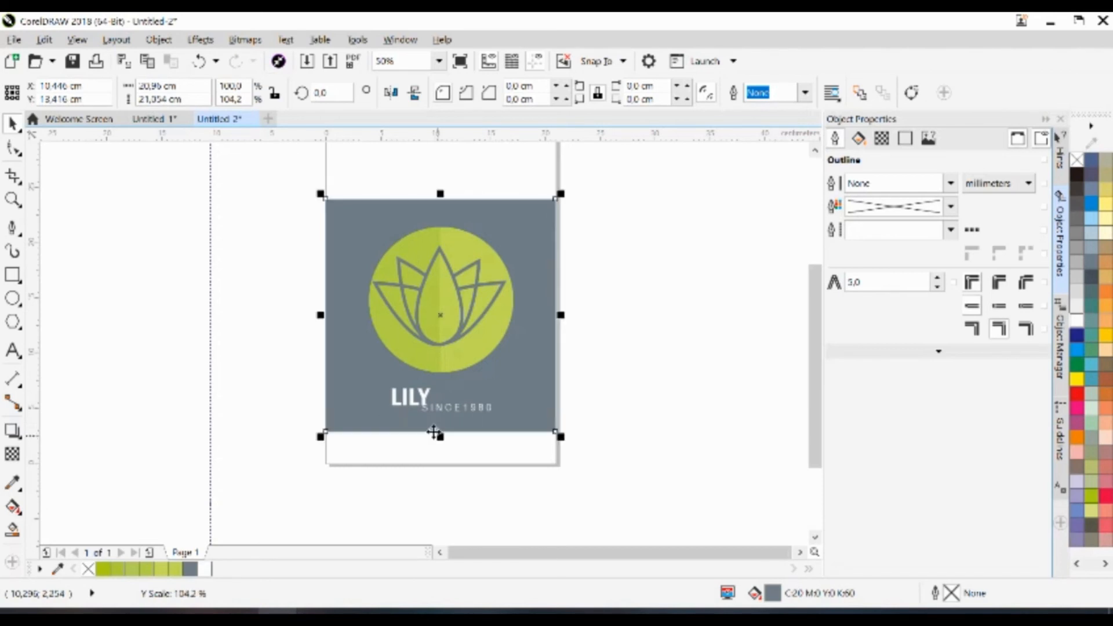
Move "LILY" beneath the centre of the green circle and place the "S I N C E 1 9 8 0" line centred below it
{"action": "left_click", "coordinate": [410, 397]}
{"action": "left_click_drag", "start_coordinate": [436, 393], "coordinate": [443, 396]}
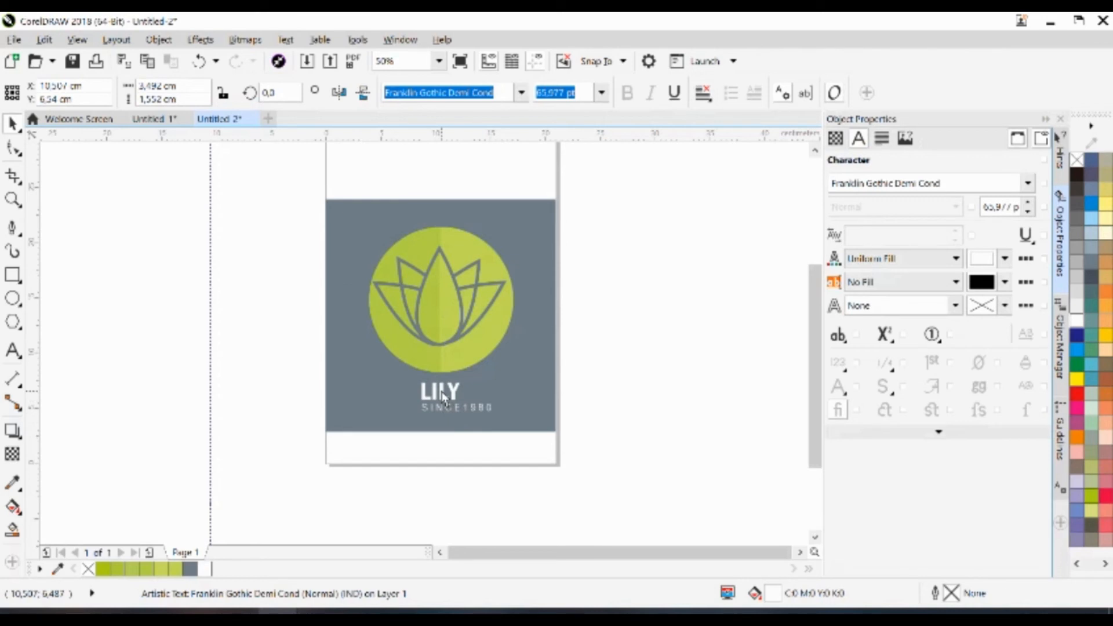
{"action": "left_click", "coordinate": [485, 409]}
{"action": "mouse_move", "coordinate": [457, 406]}
{"action": "left_mouse_down"}
{"action": "mouse_move", "coordinate": [442, 402]}
{"action": "mouse_move", "coordinate": [443, 413]}
{"action": "left_mouse_up"}
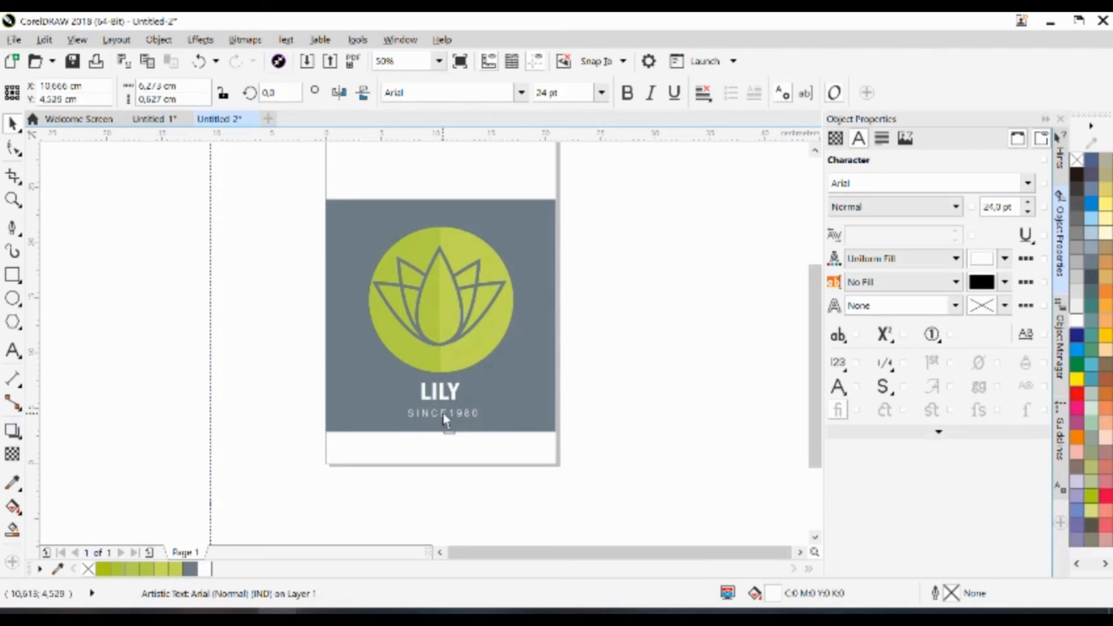
Enlarge "LILY" to about 96 pt and keep it centred just below the green circle
{"action": "left_click", "coordinate": [444, 392]}
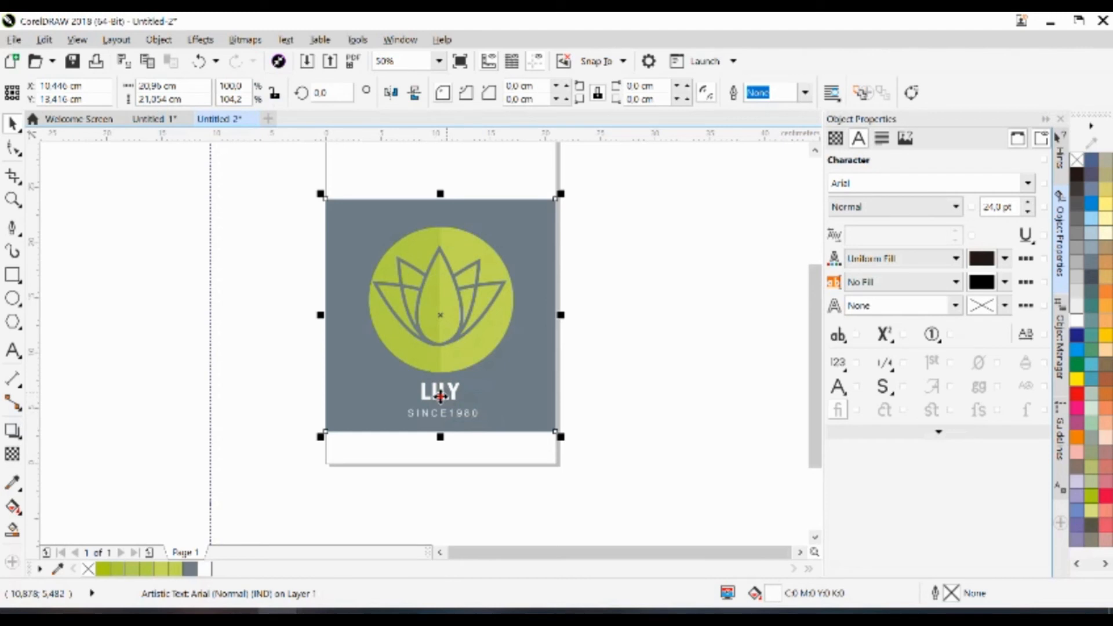
{"action": "left_click", "coordinate": [440, 398]}
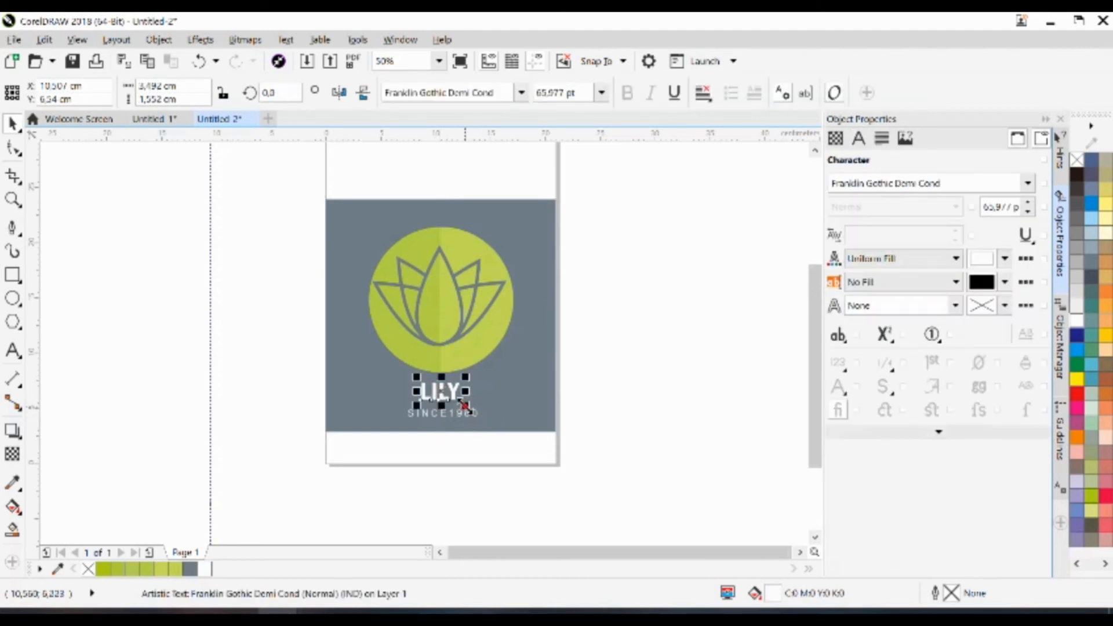
{"action": "left_click_drag", "start_coordinate": [466, 406], "coordinate": [442, 390]}
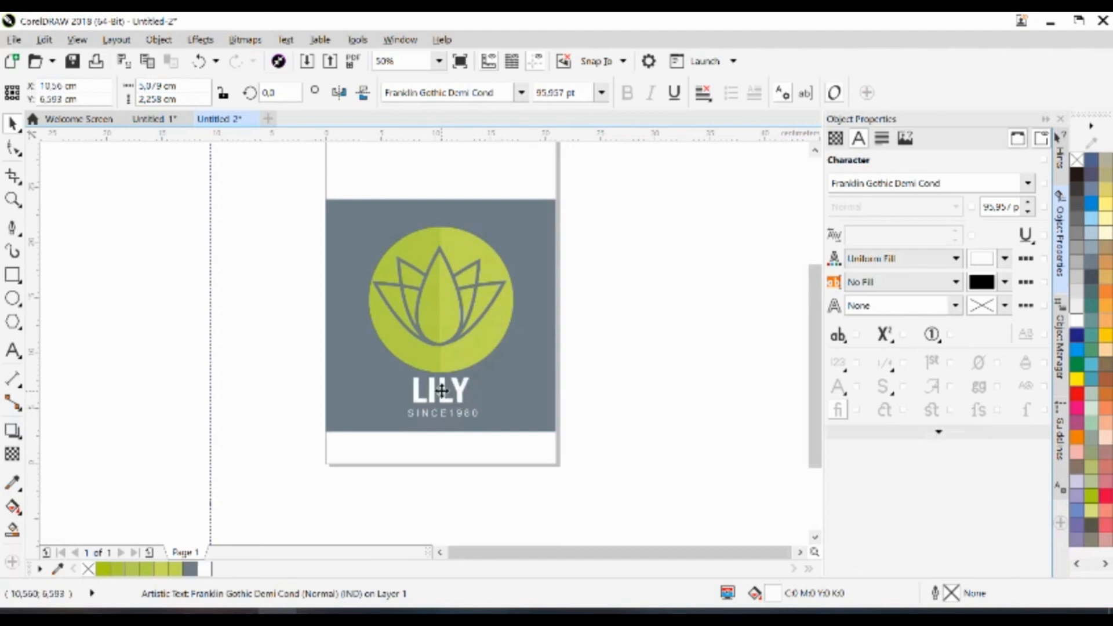
{"action": "left_click", "coordinate": [262, 398]}
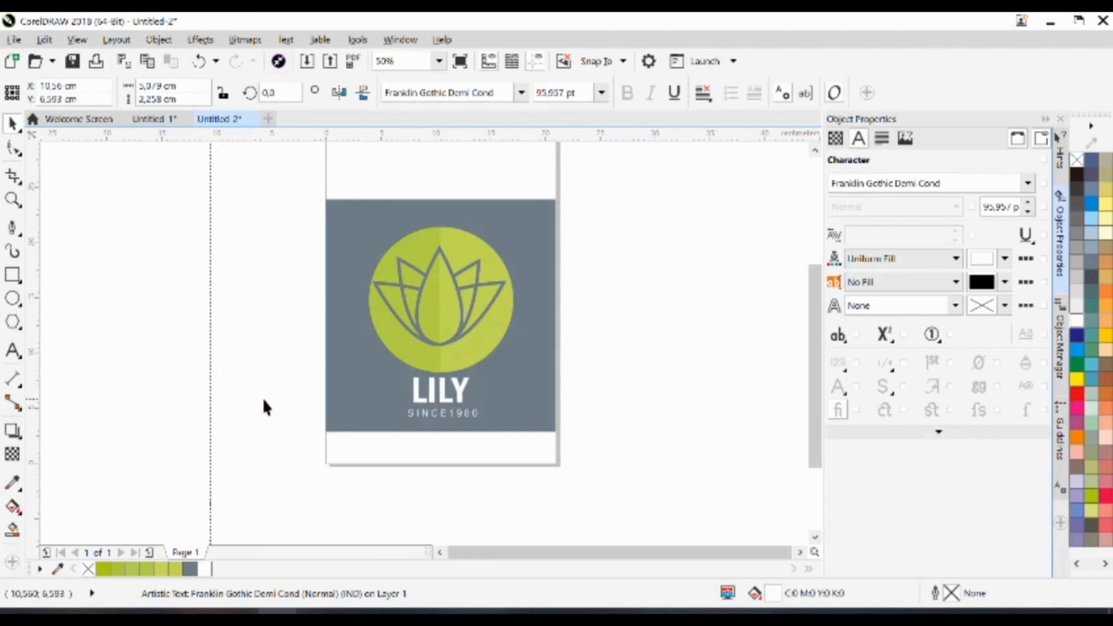
Fine-tune the "S I N C E 1 9 8 0" line to about X 10.36 cm, Y 4.64 cm, centred under "LILY", and deselect it
{"action": "left_click", "coordinate": [445, 412]}
{"action": "left_click_drag", "start_coordinate": [445, 413], "coordinate": [443, 416]}
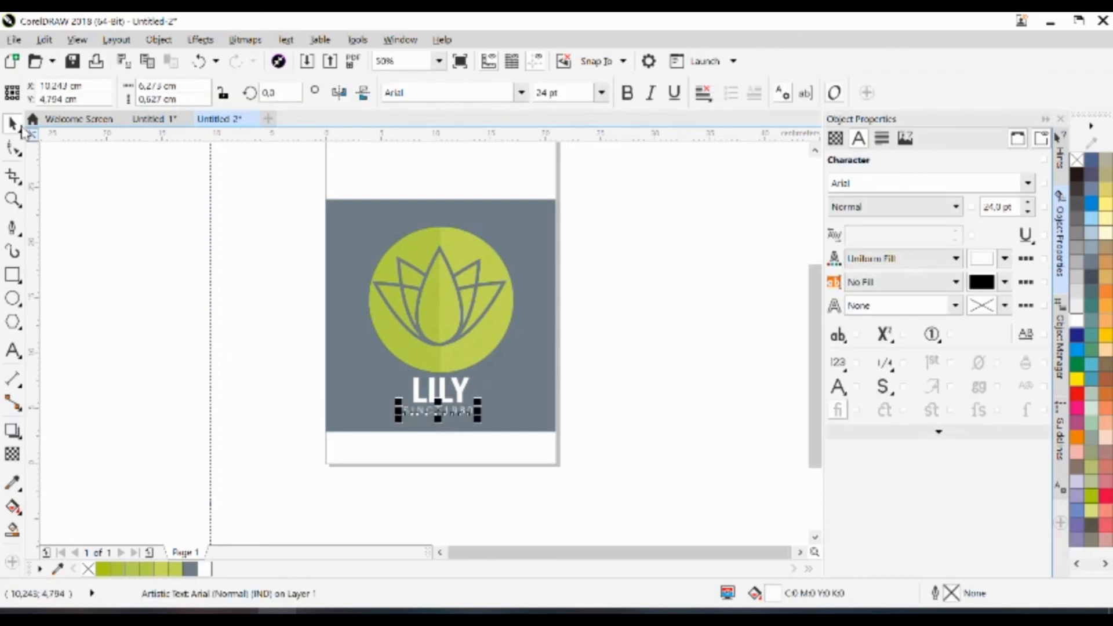
{"action": "left_click", "coordinate": [171, 323]}
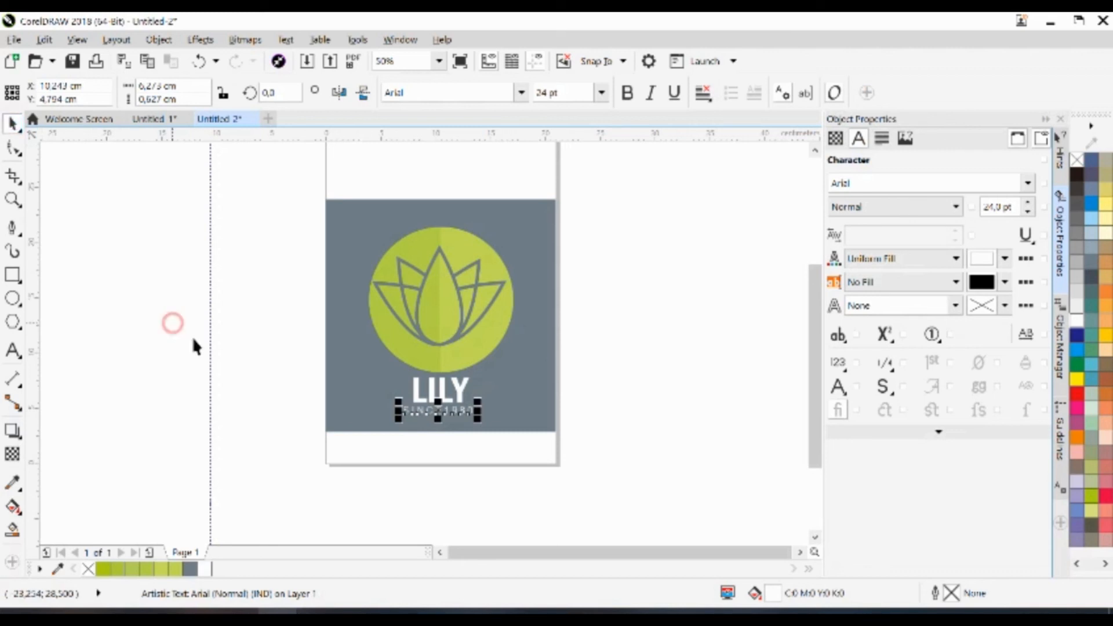
{"action": "left_click", "coordinate": [448, 419]}
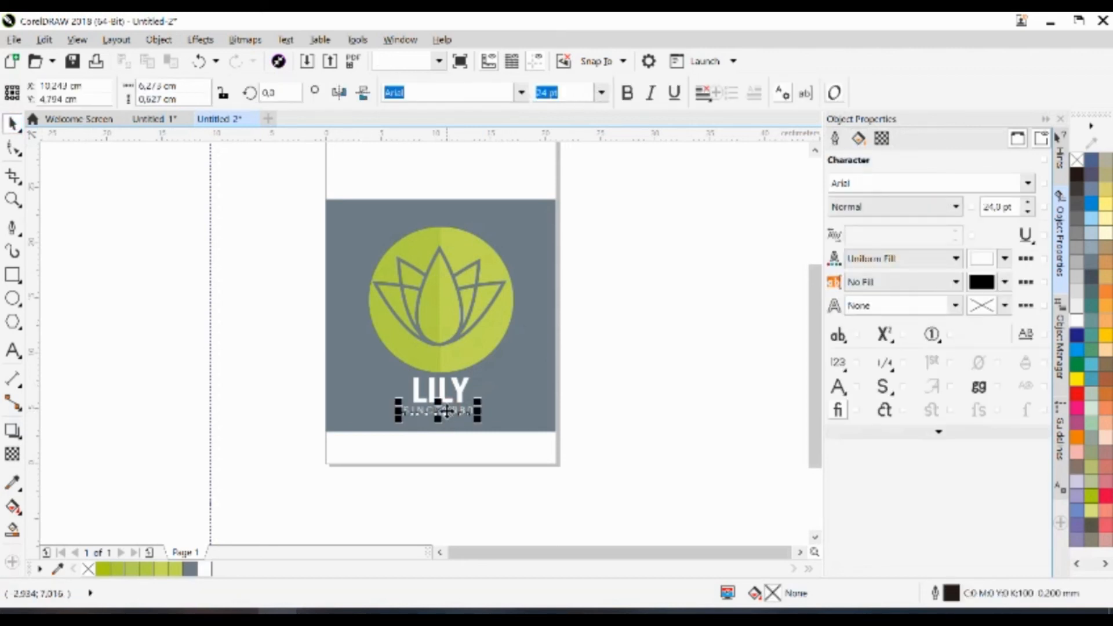
{"action": "left_click_drag", "start_coordinate": [446, 410], "coordinate": [447, 411]}
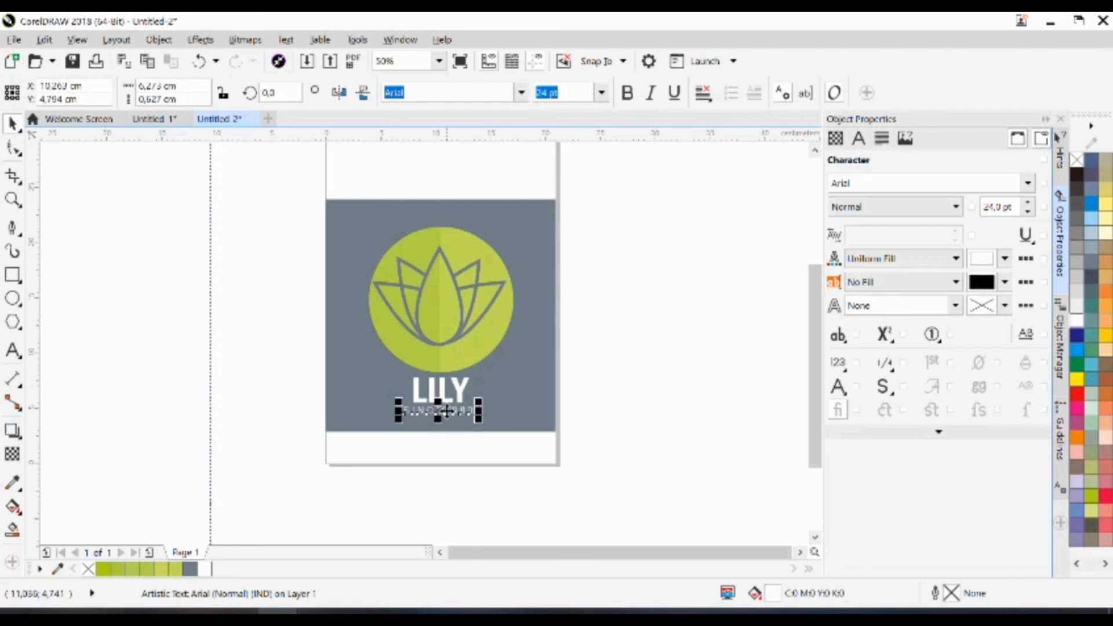
{"action": "key", "text": "Right"}
{"action": "key", "text": "Right"}
{"action": "key", "text": "Down"}
{"action": "left_click_drag", "start_coordinate": [447, 412], "coordinate": [446, 414]}
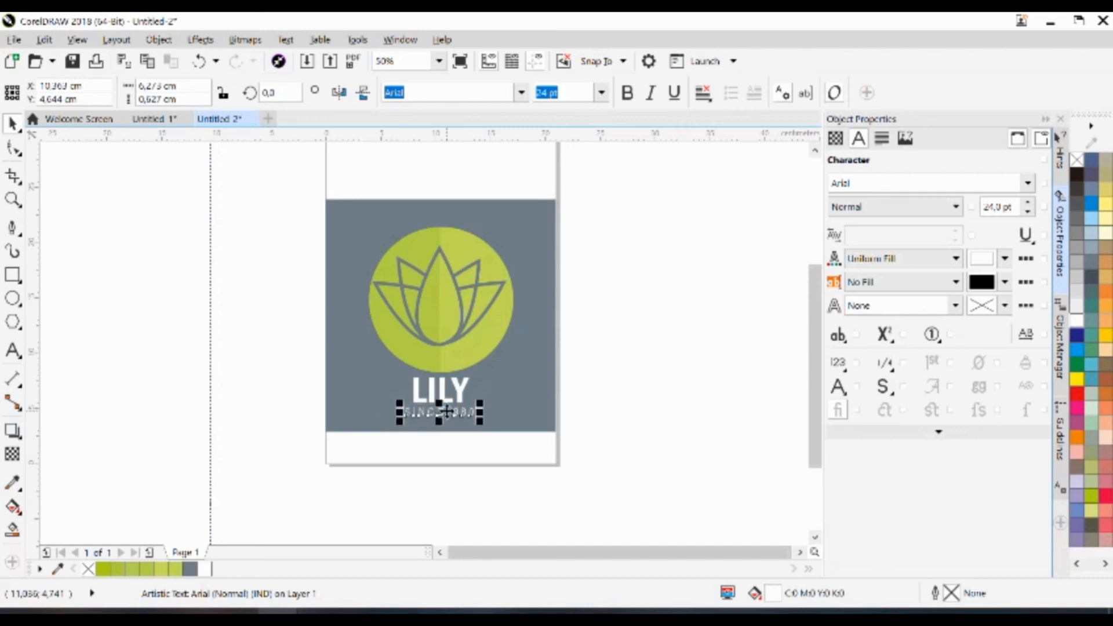
{"action": "left_click", "coordinate": [632, 409]}
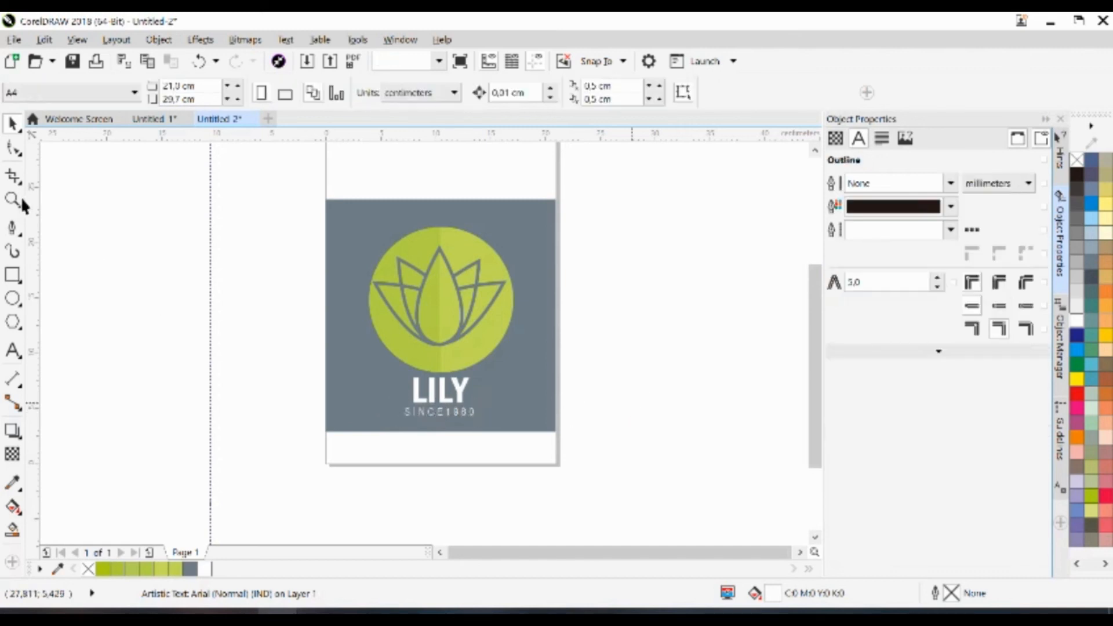
{"action": "key", "text": "z"}
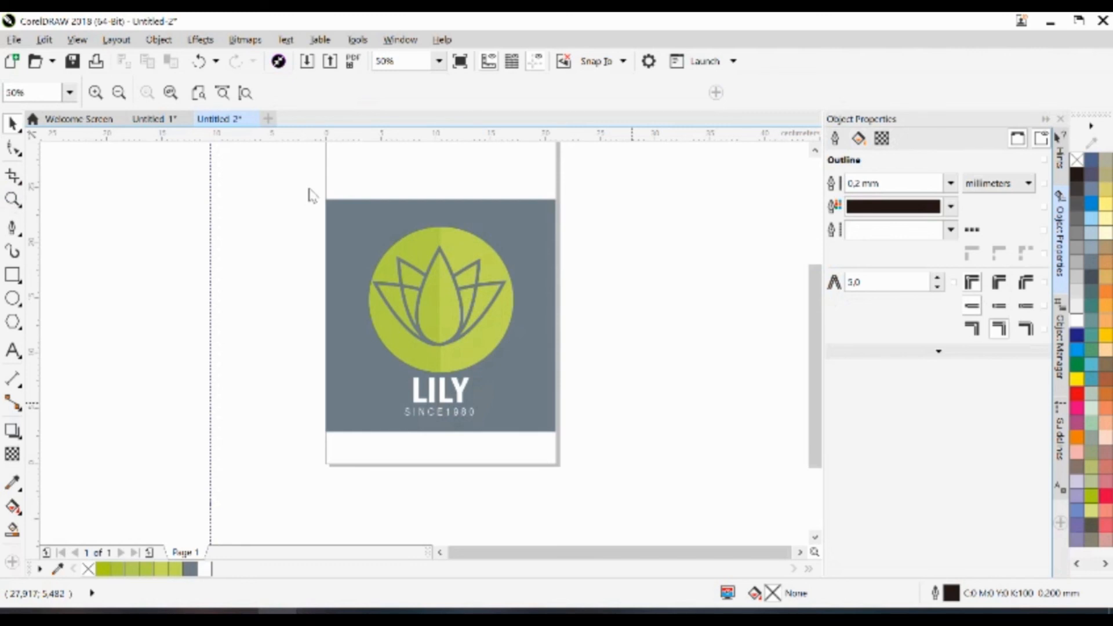
{"action": "left_click_drag", "start_coordinate": [298, 181], "coordinate": [597, 472]}
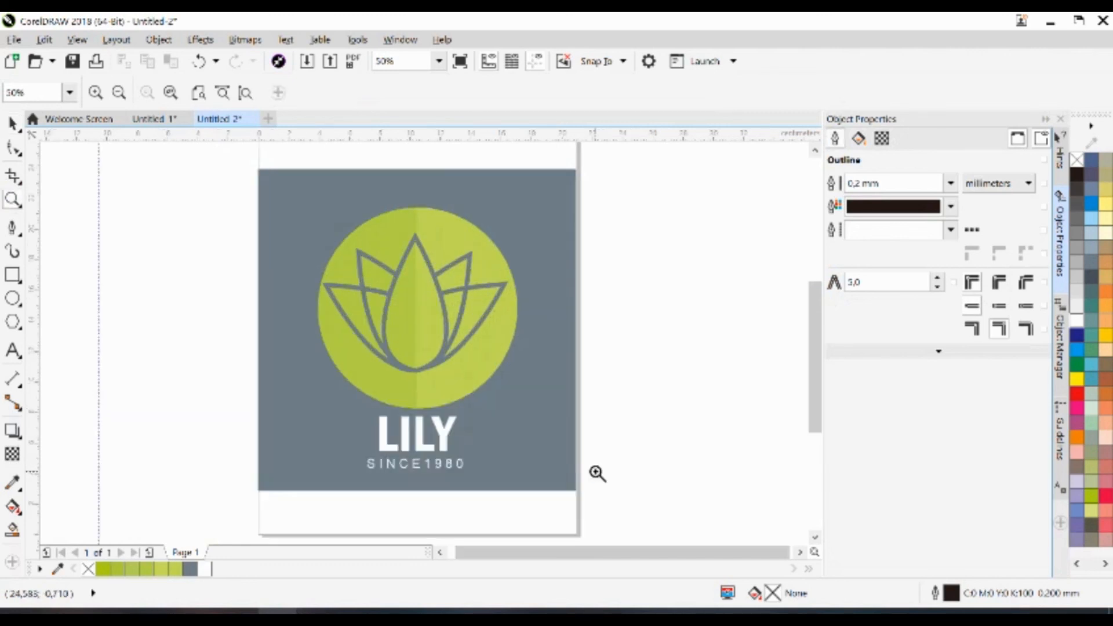
{"action": "left_click", "coordinate": [11, 123]}
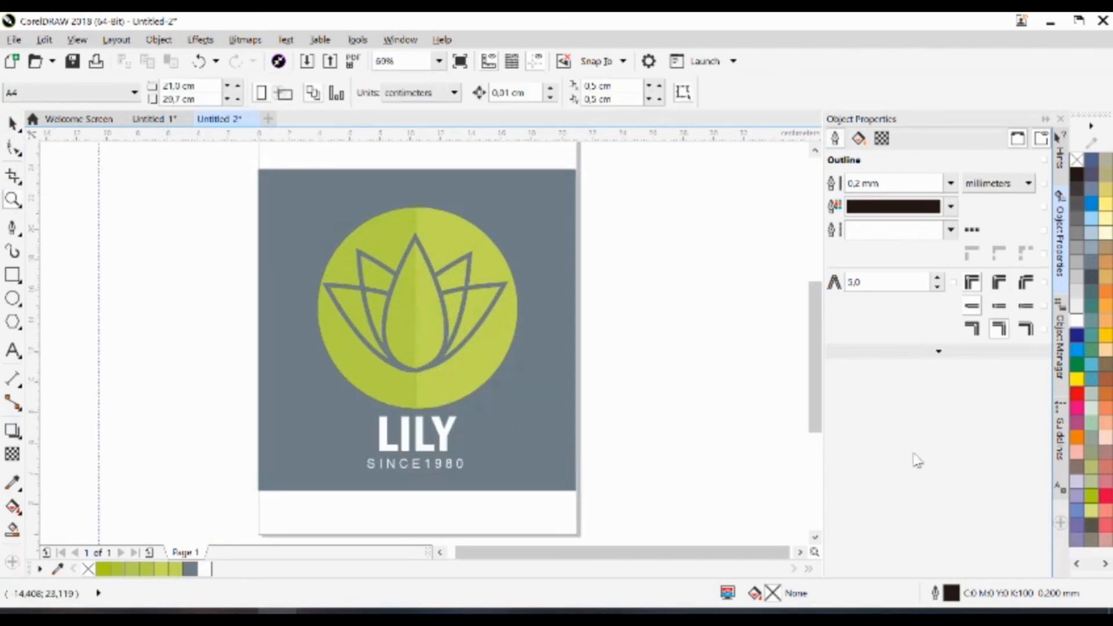